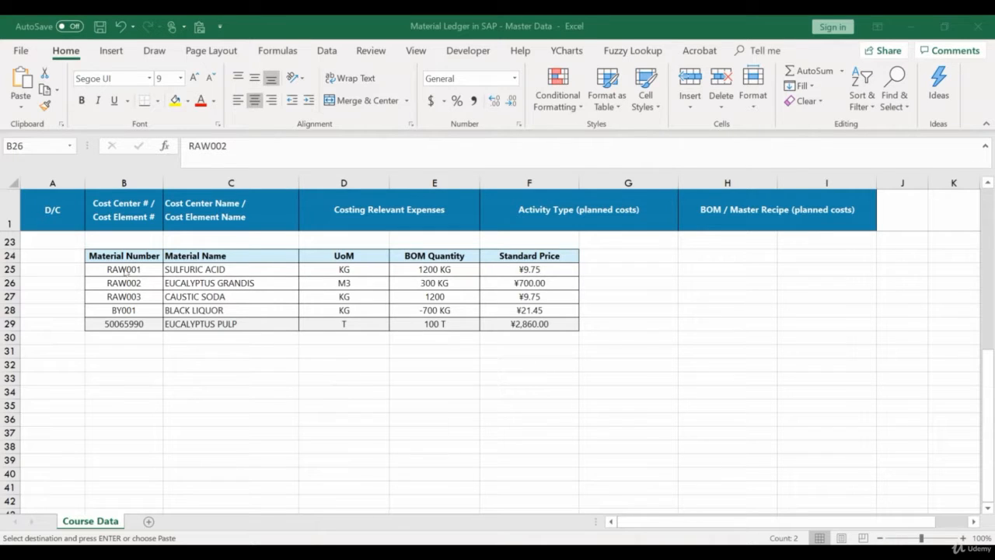
# Review the raw material rows RAW001 to RAW003 in the Course Data sheet, focusing on the RAW002 row
pyautogui.click(113, 267)
pyautogui.moveTo(112, 265); pyautogui.dragTo(529, 299)
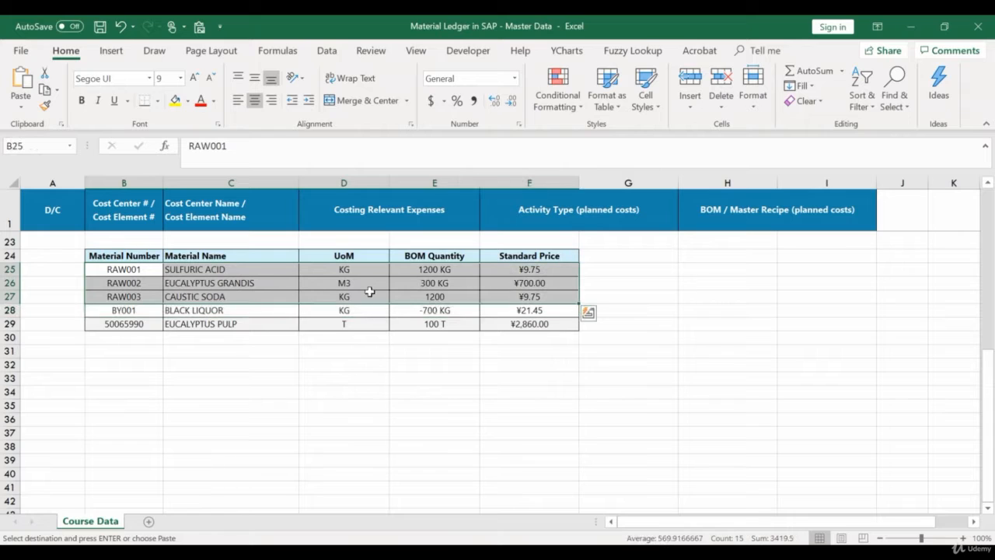
pyautogui.click(10, 282)
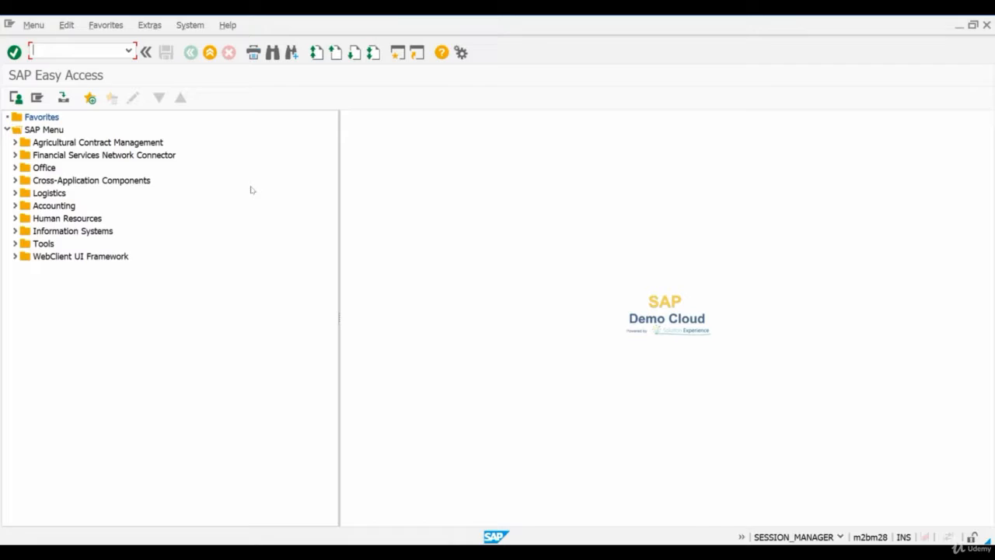
# Switch to SAP, run transaction ME21N, and enter SA104 as the vendor of the new standard purchase order
pyautogui.write('me21')
pyautogui.write('n')
pyautogui.press('Return')
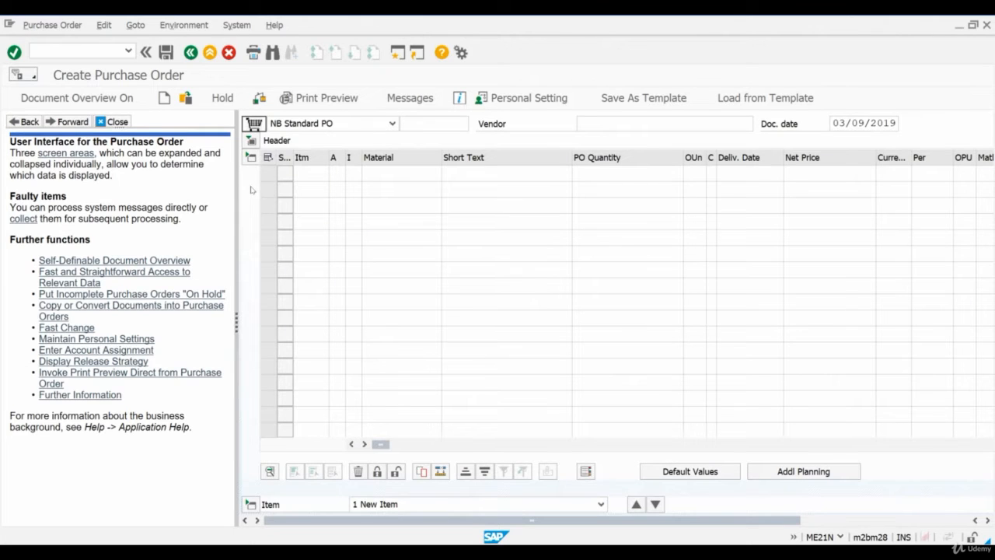
pyautogui.click(680, 129)
pyautogui.click(650, 137)
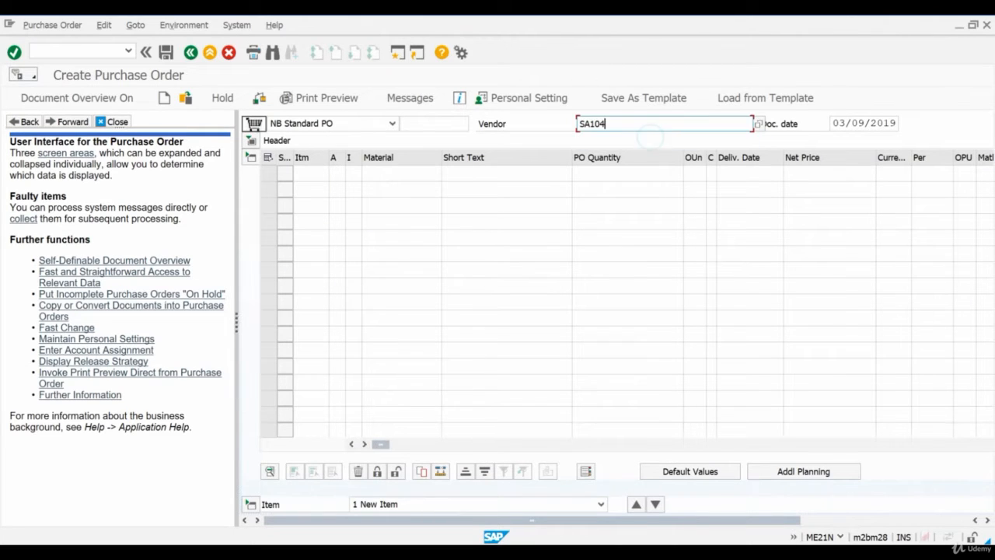
pyautogui.press('Return')
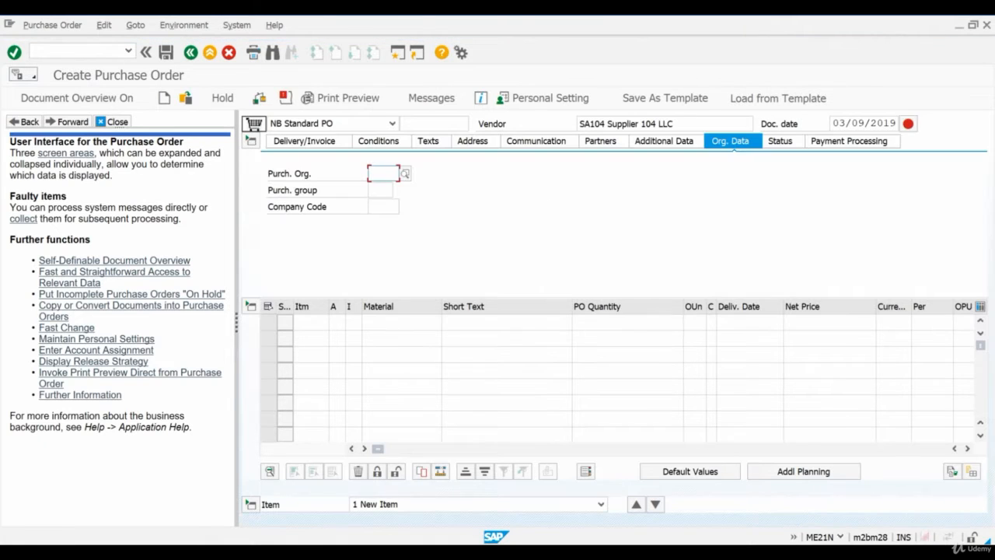
# Fill in the order's organizational data with purchasing organization 2820, purchasing group 000 and company code 2820
pyautogui.click(384, 175)
pyautogui.click(384, 188)
pyautogui.click(381, 190)
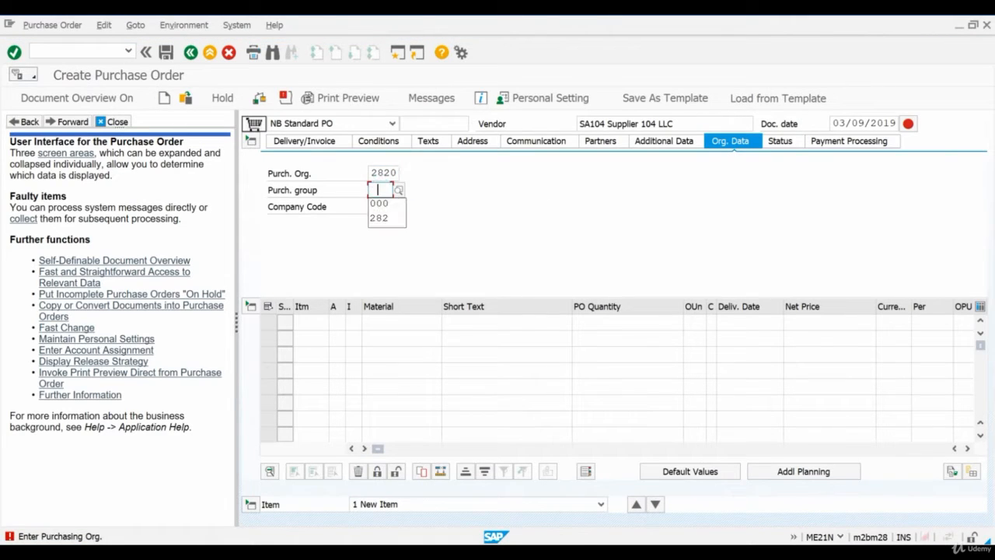
pyautogui.click(379, 203)
pyautogui.click(384, 206)
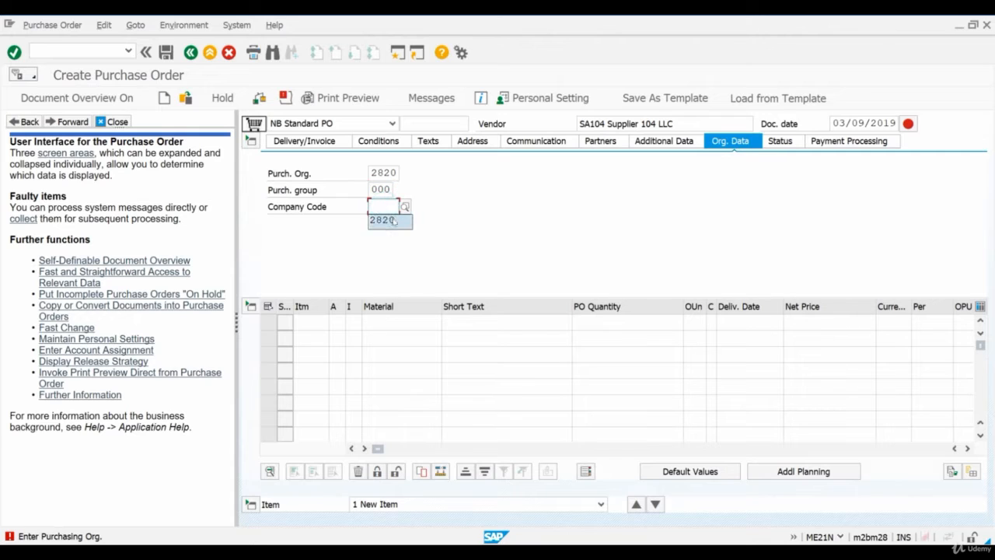
pyautogui.click(391, 220)
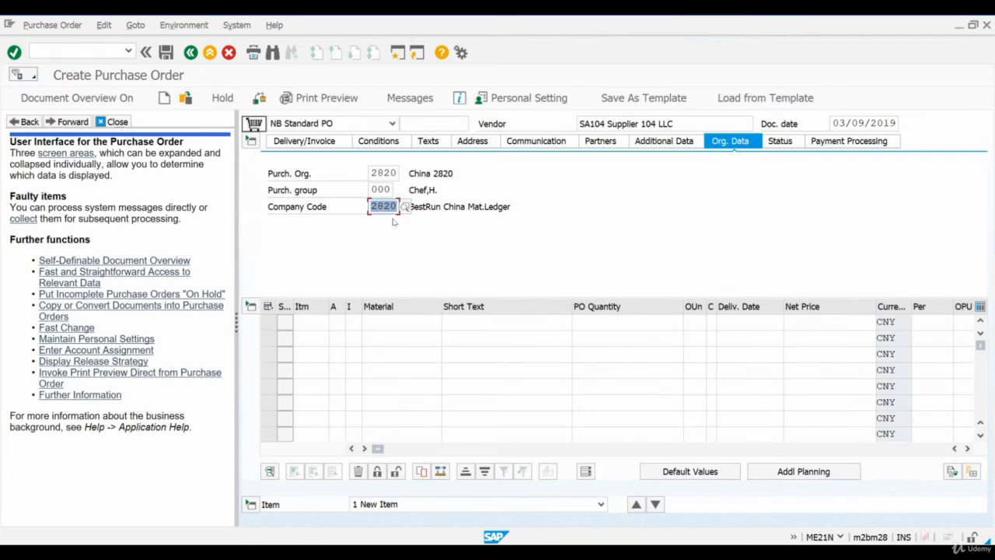
# Add material RAW002 with plant 2820 as the first item of the purchase order
pyautogui.click(402, 322)
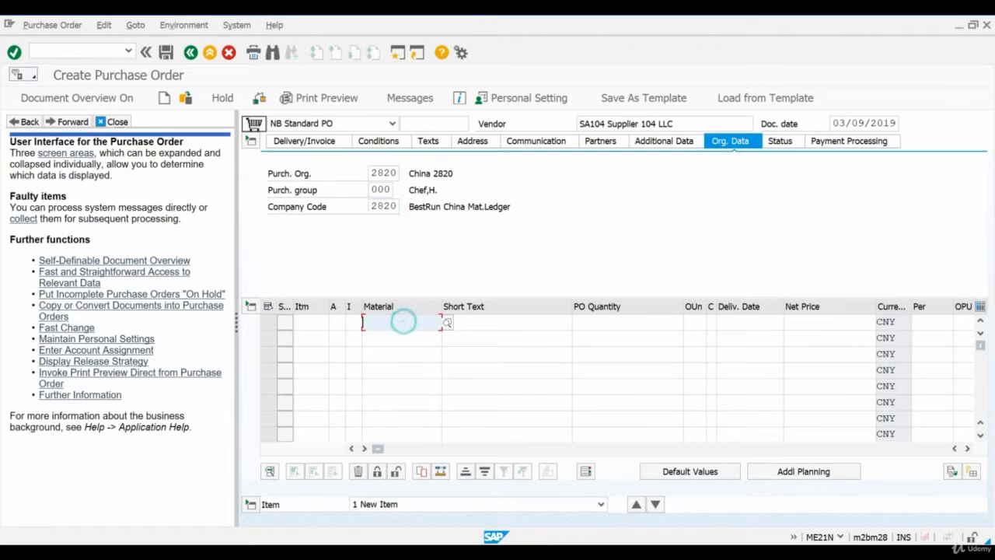
pyautogui.write('ra2')
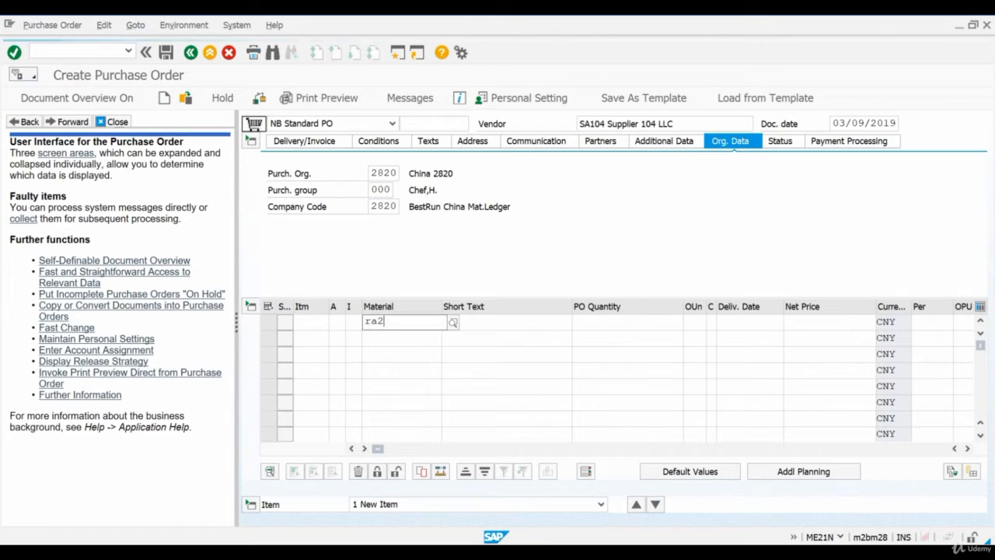
pyautogui.write('002')
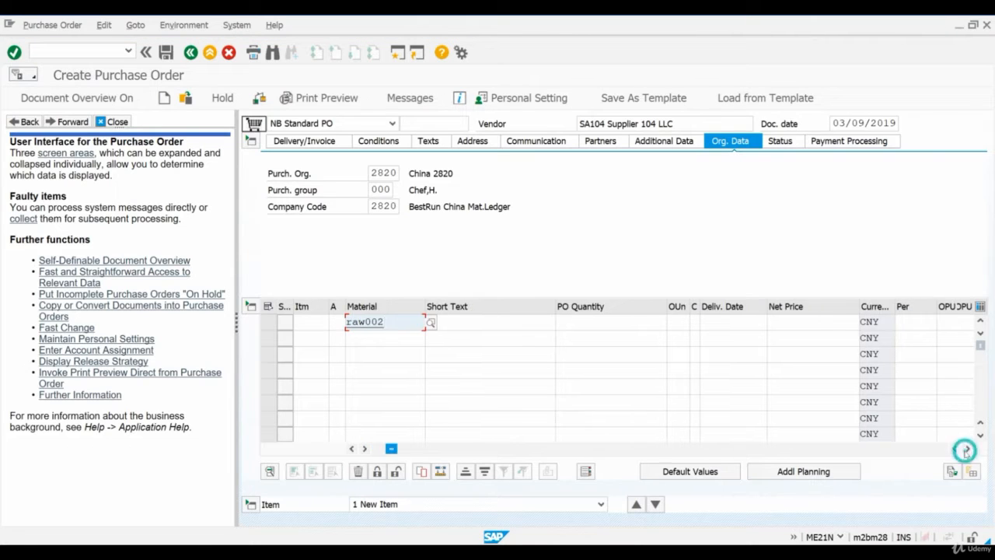
pyautogui.click(966, 448)
pyautogui.click(966, 449)
pyautogui.click(967, 448)
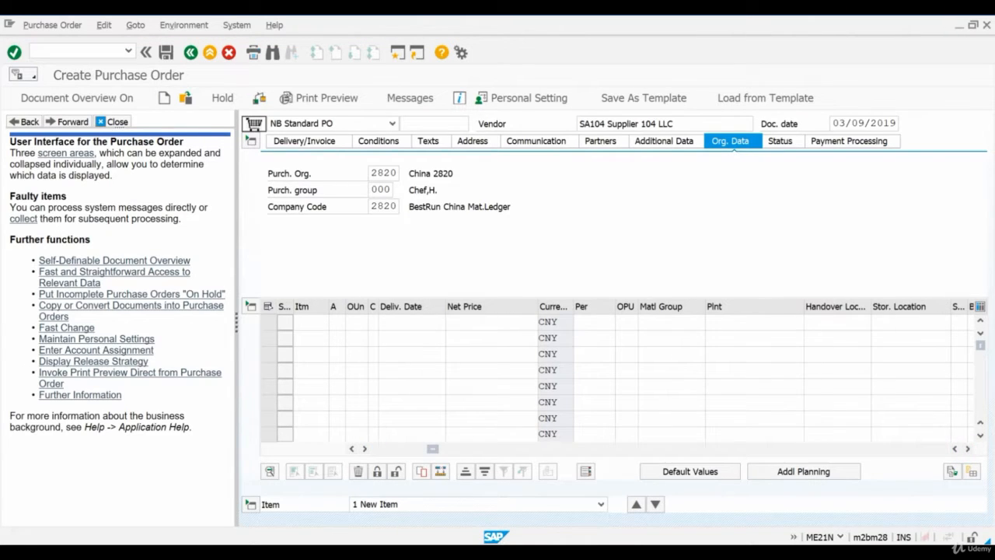
pyautogui.click(746, 322)
pyautogui.click(746, 334)
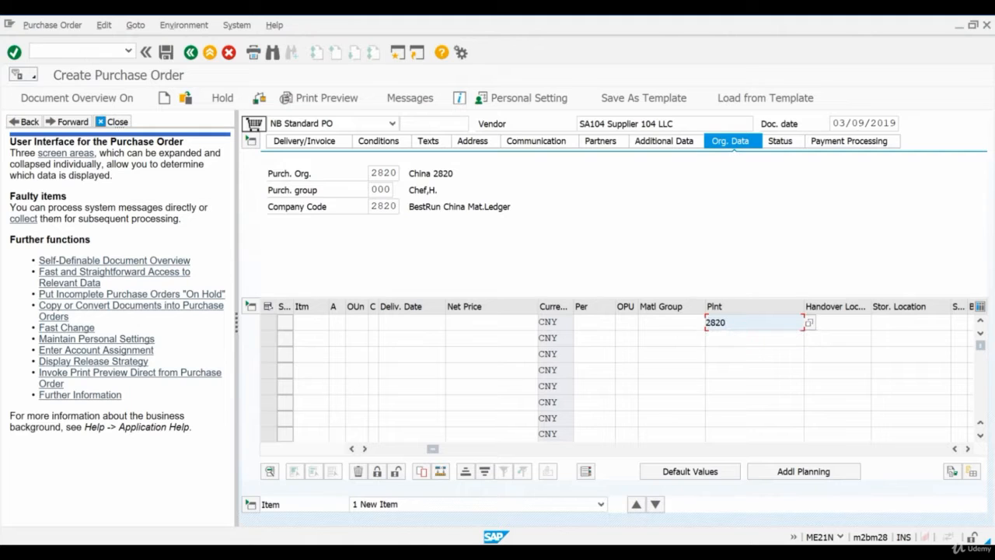
pyautogui.press('Return')
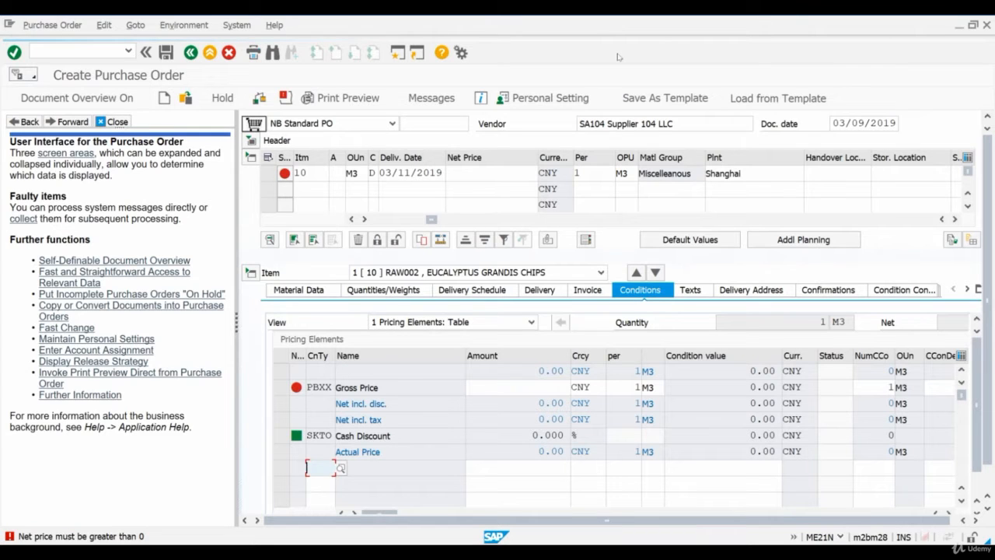
# Open a new SAP session, run transaction OX10 and position the plants list at plant 2820
pyautogui.click(398, 52)
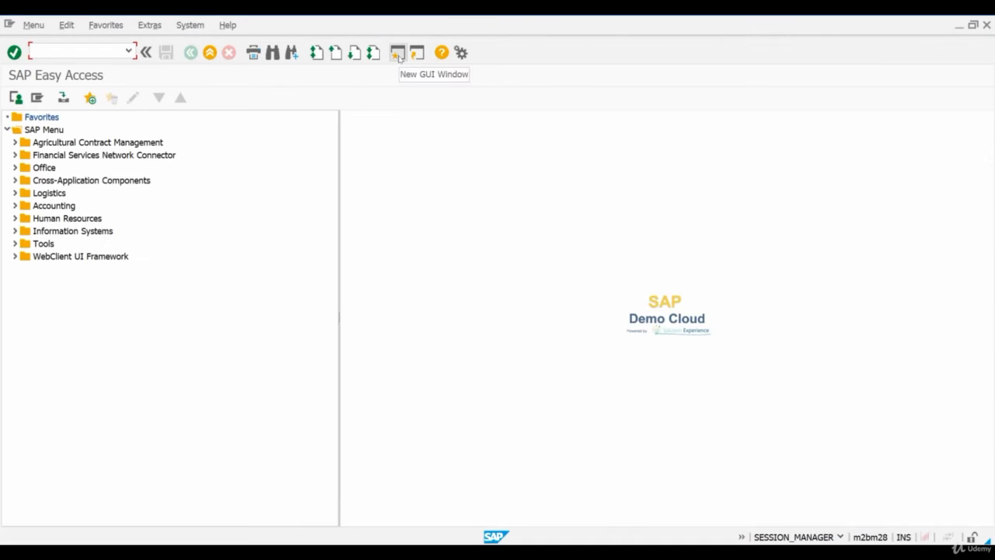
pyautogui.write('ox10')
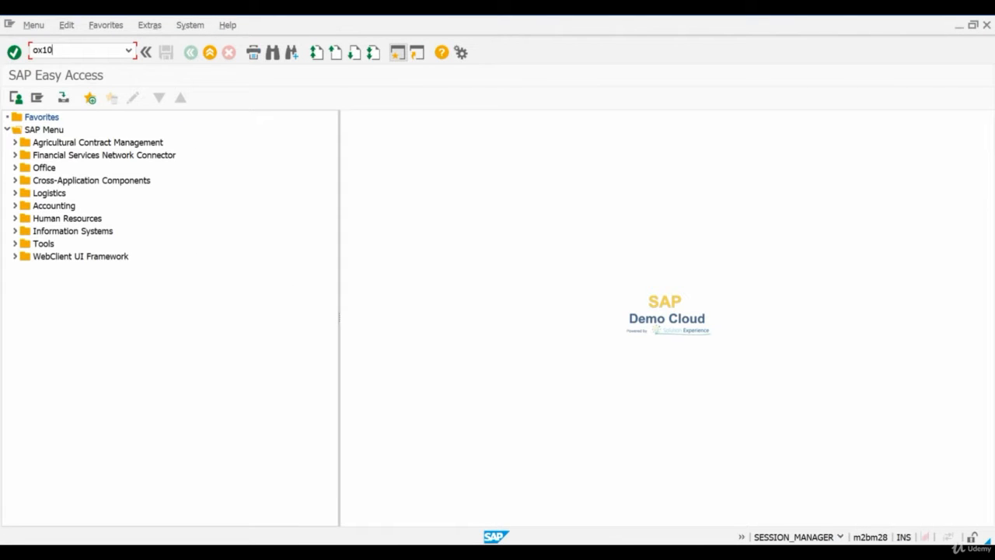
pyautogui.press('Return')
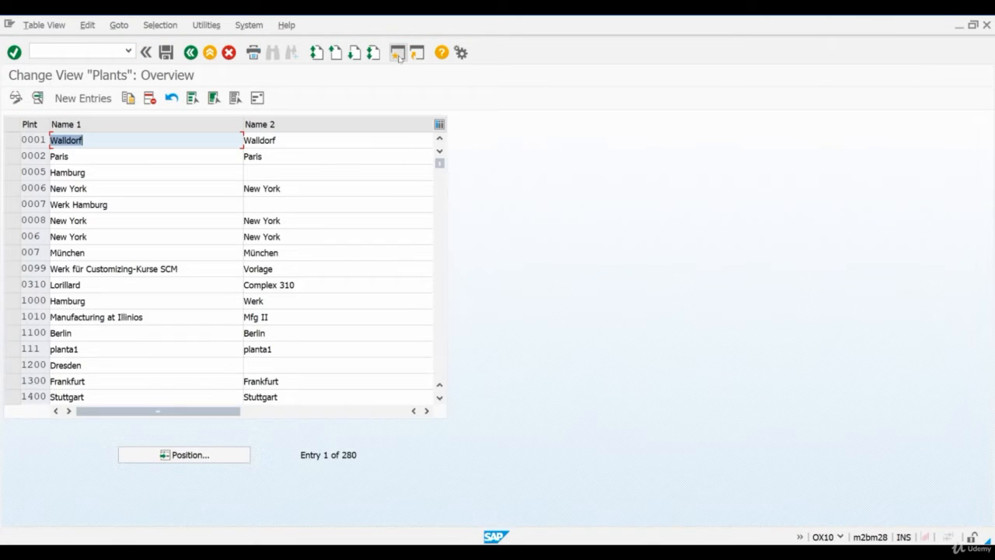
pyautogui.click(224, 452)
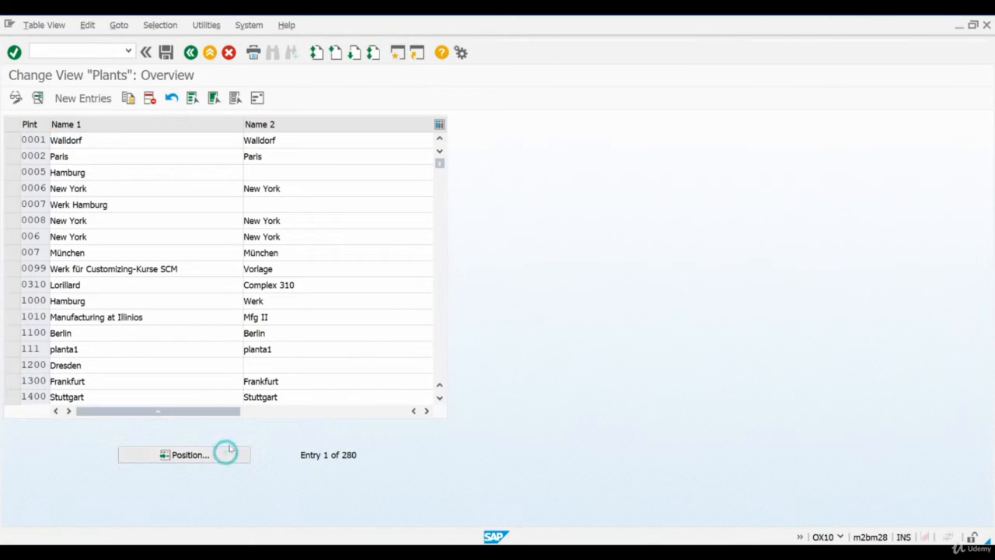
pyautogui.click(178, 214)
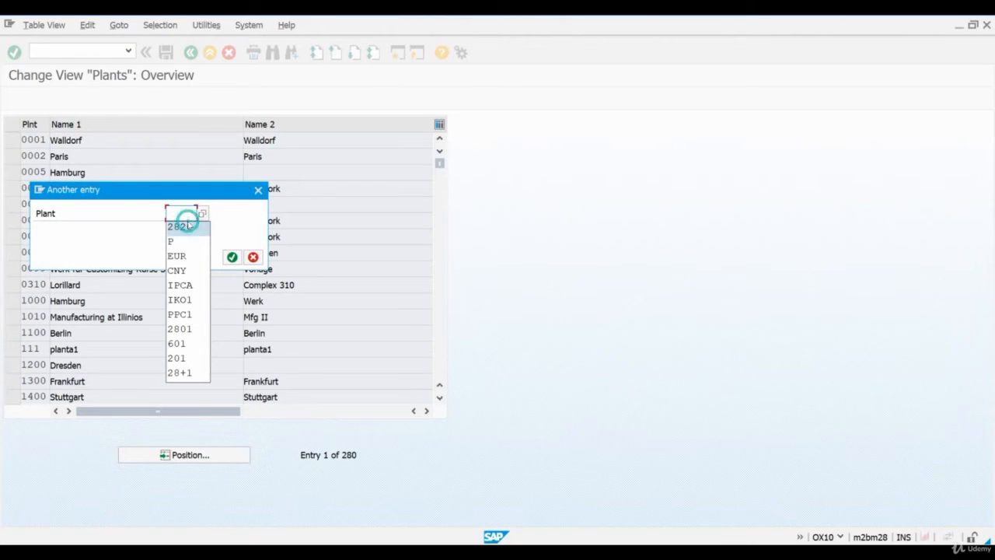
pyautogui.click(199, 227)
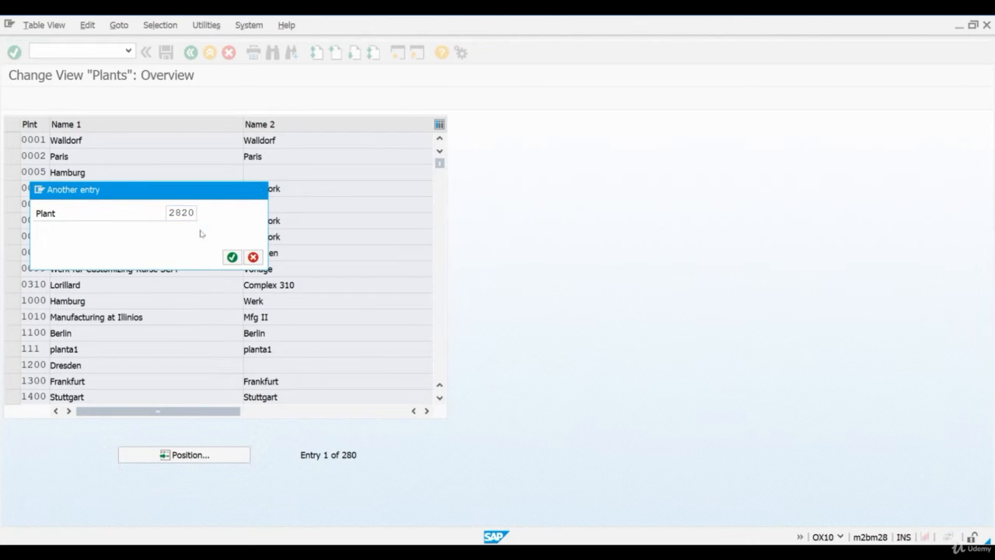
pyautogui.press('Return')
# Review the name, street, country and time zone in plant 2820's address details
pyautogui.click(11, 140)
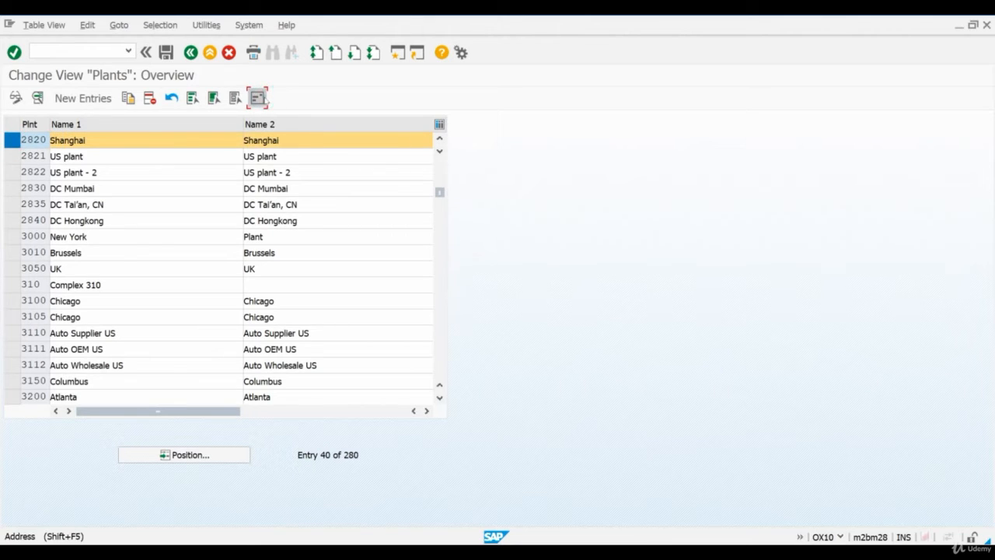
pyautogui.click(259, 97)
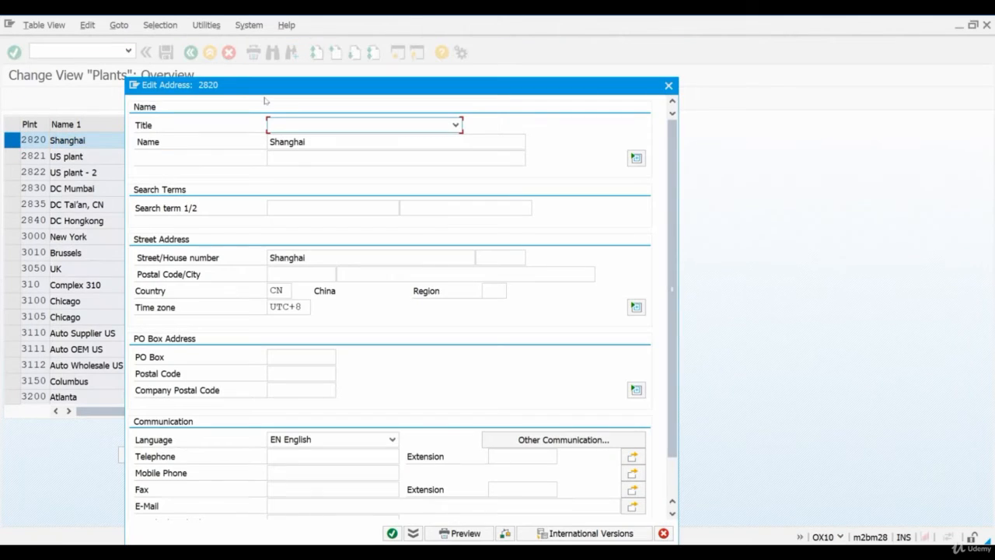
pyautogui.click(322, 140)
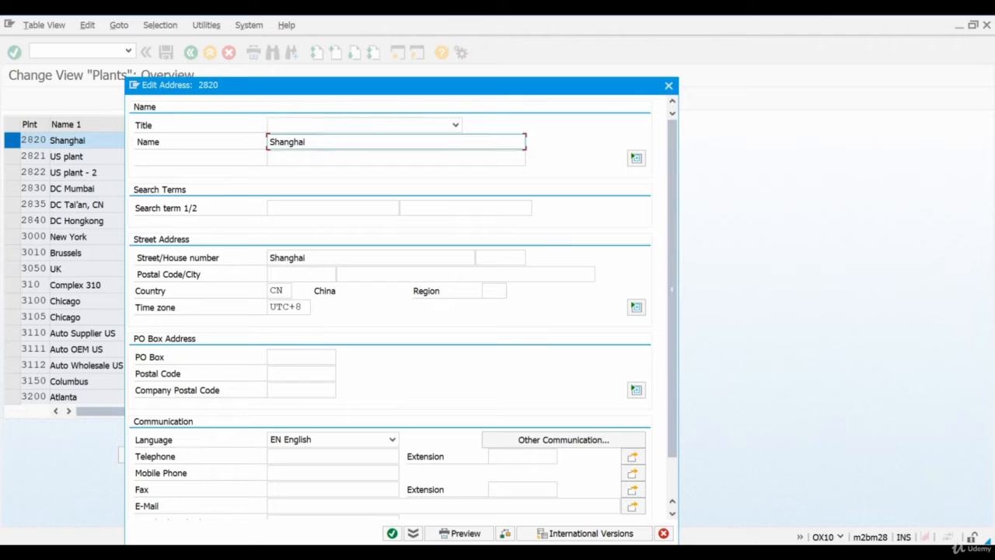
pyautogui.click(313, 258)
pyautogui.click(282, 291)
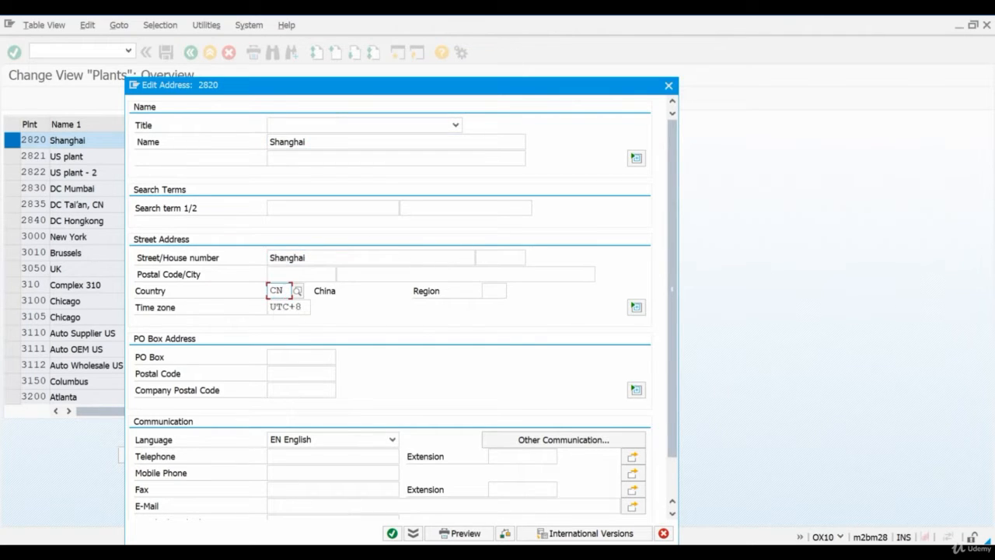
pyautogui.click(272, 307)
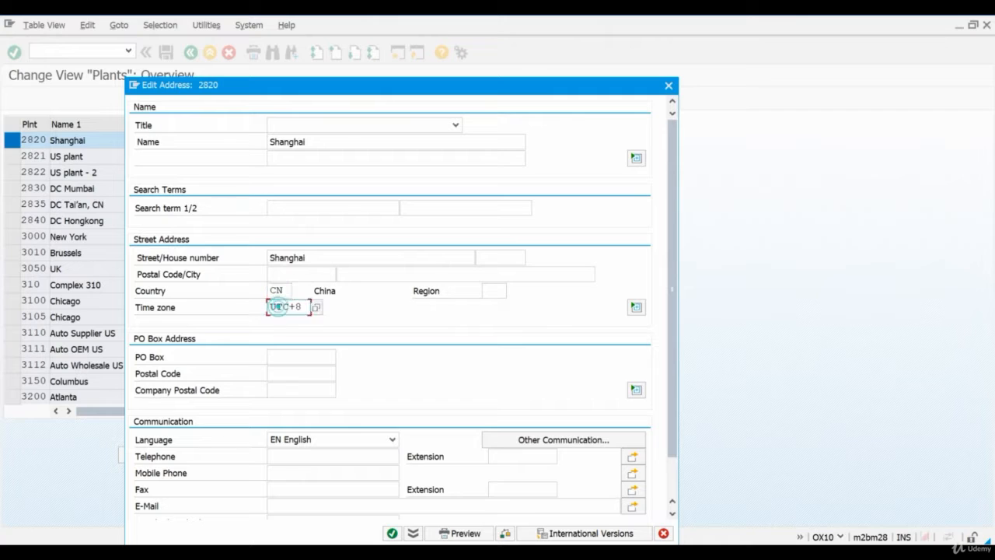
pyautogui.click(391, 533)
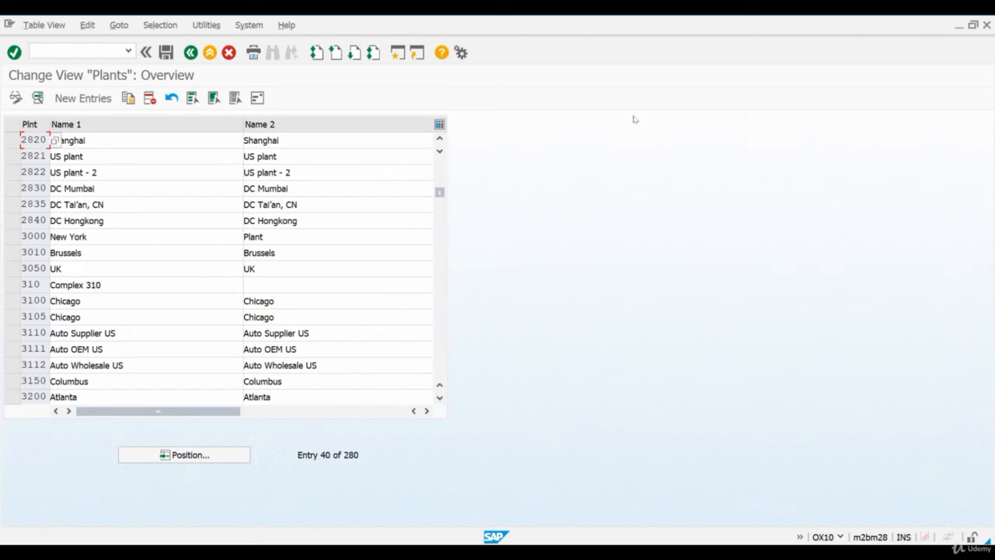
# Run transaction SCAL and open the China (CN) holiday calendar in change mode
pyautogui.click(109, 44)
pyautogui.press('Return')
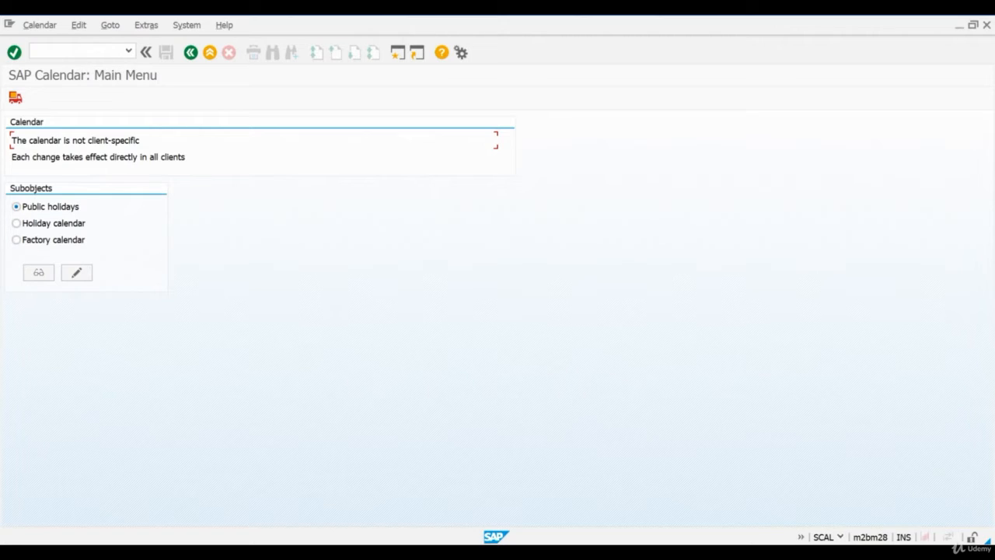
pyautogui.click(75, 225)
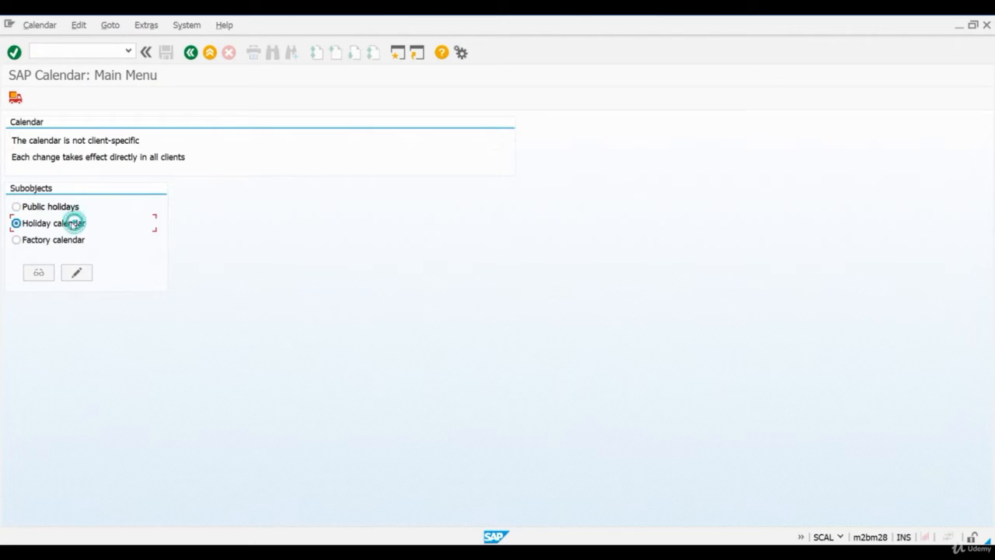
pyautogui.click(77, 273)
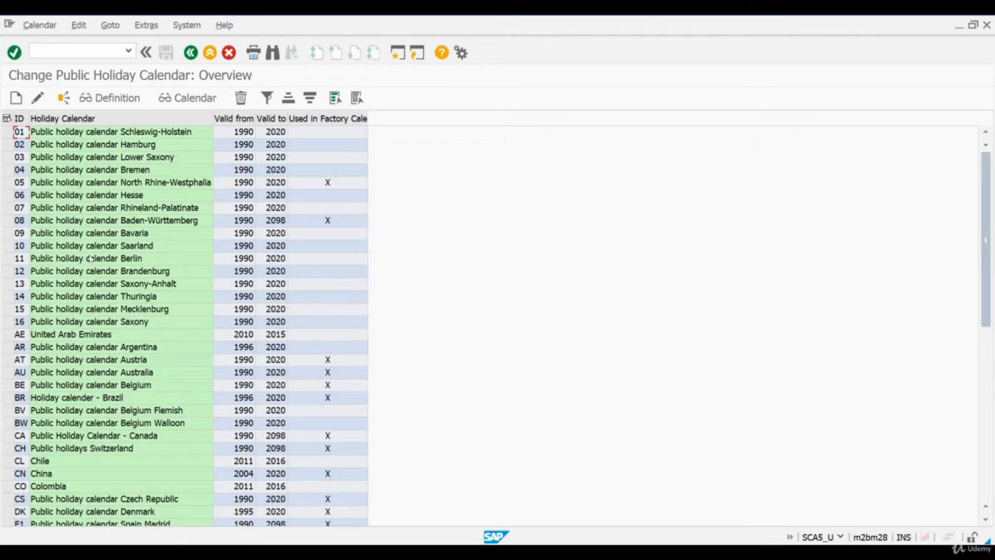
pyautogui.click(6, 473)
pyautogui.doubleClick(44, 474)
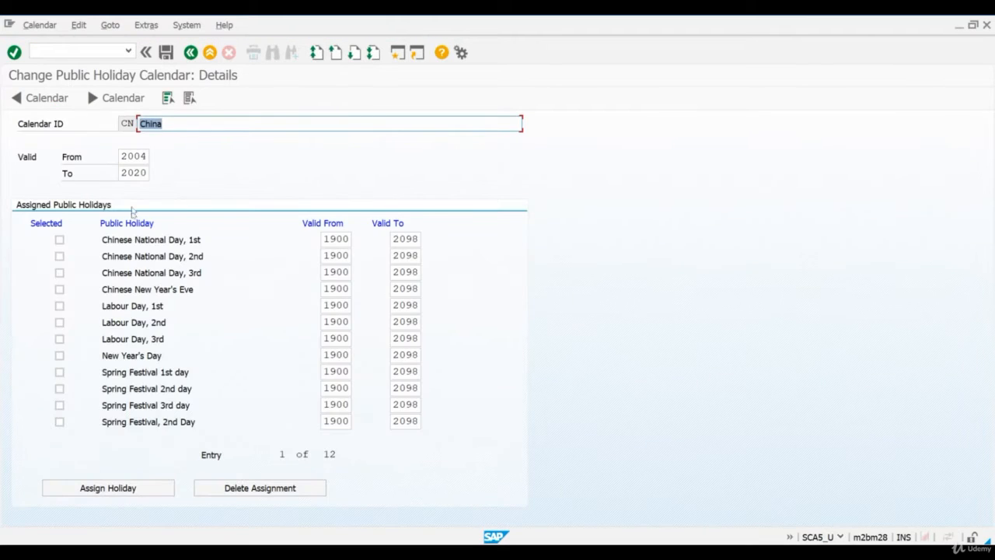
# Check the end year of the China holiday calendar's validity, and return to the SAP Calendar main menu
pyautogui.click(122, 172)
pyautogui.doubleClick(122, 172)
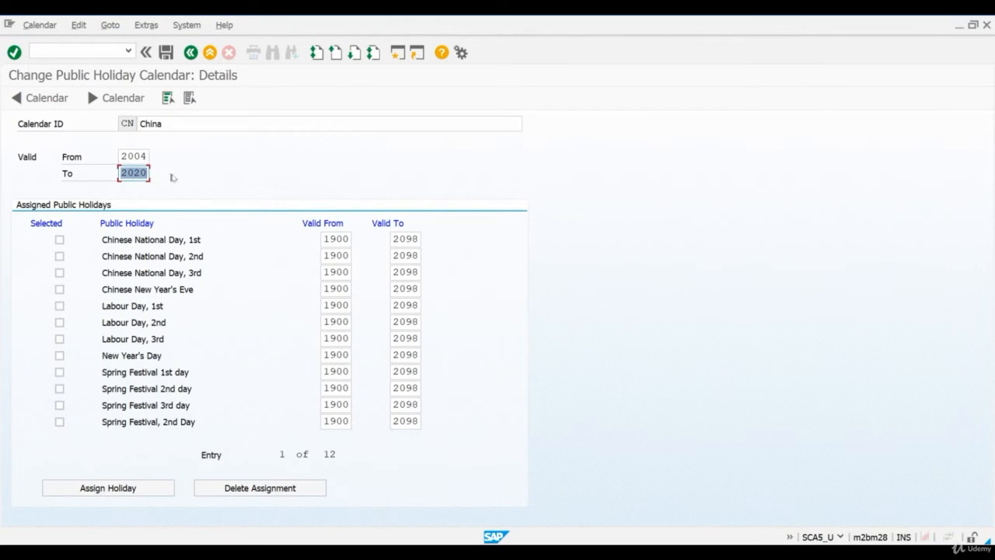
pyautogui.click(190, 52)
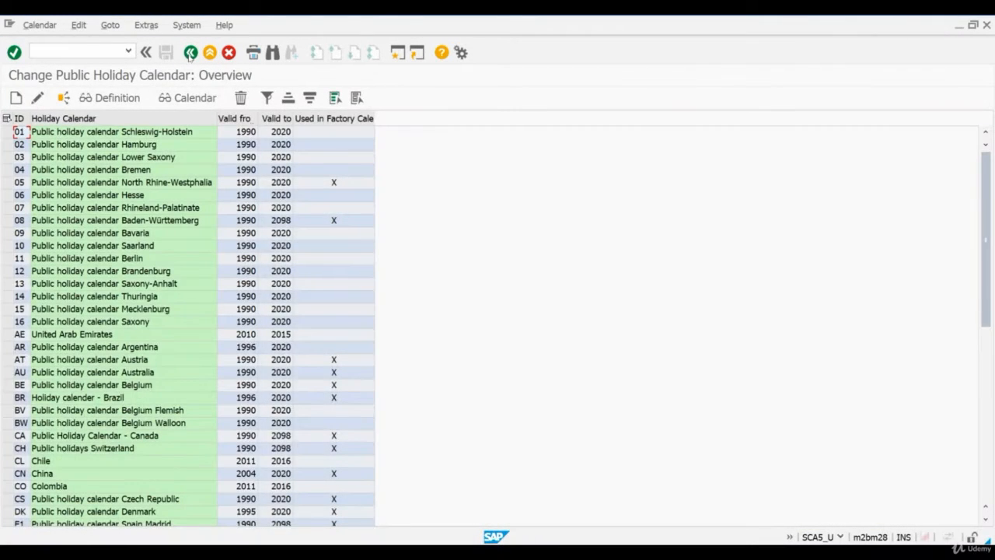
pyautogui.click(191, 52)
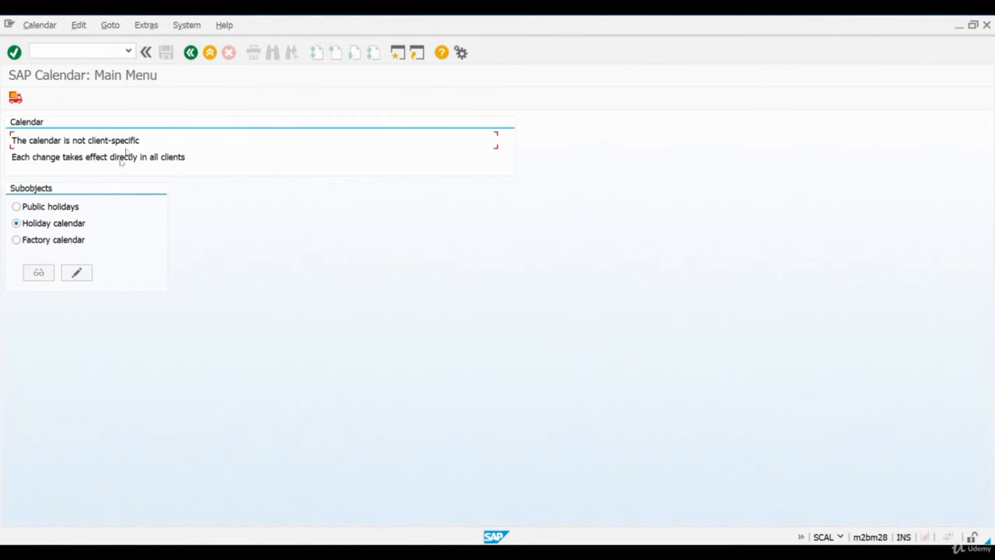
# Open the China (CN) factory calendar in change mode and check the end year of its validity
pyautogui.click(84, 238)
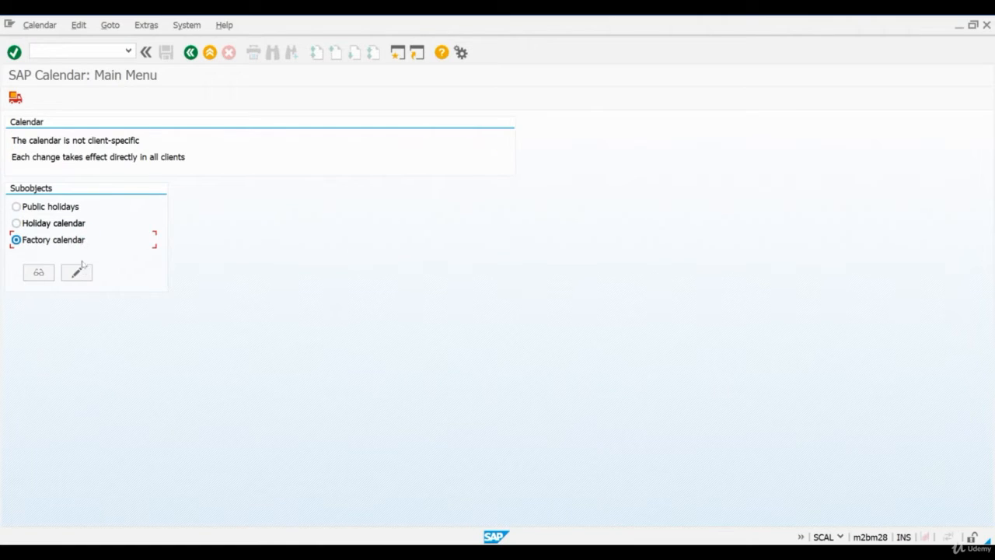
pyautogui.click(77, 273)
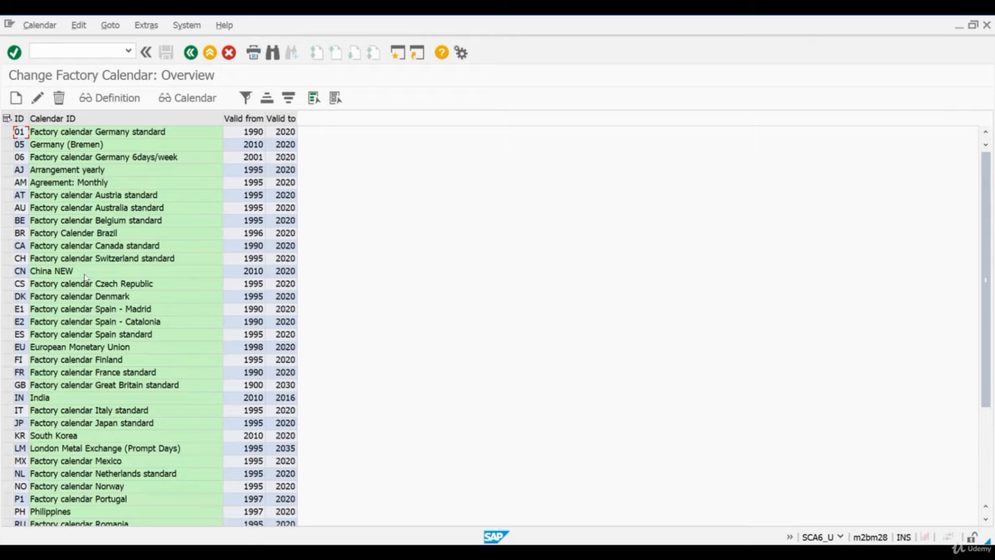
pyautogui.click(21, 271)
pyautogui.doubleClick(37, 271)
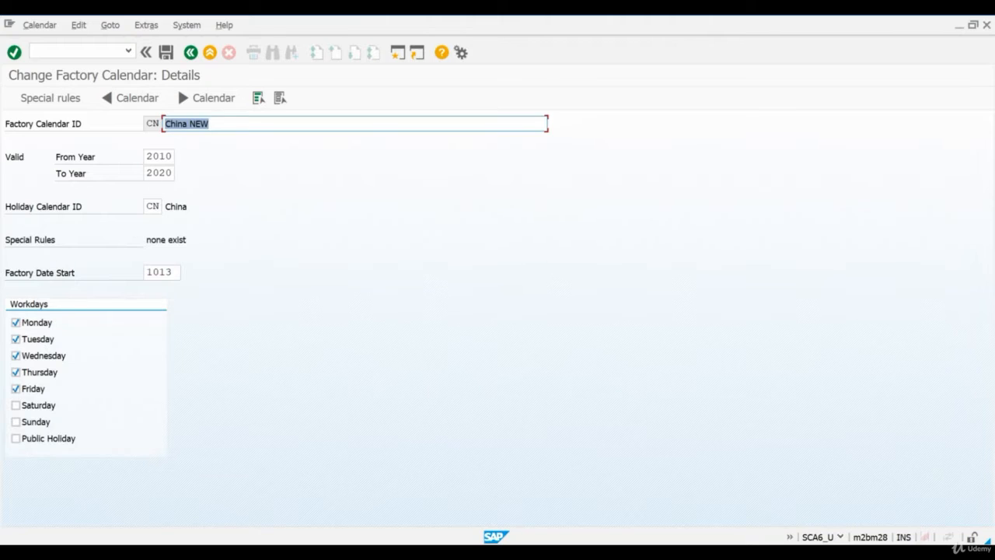
pyautogui.doubleClick(155, 173)
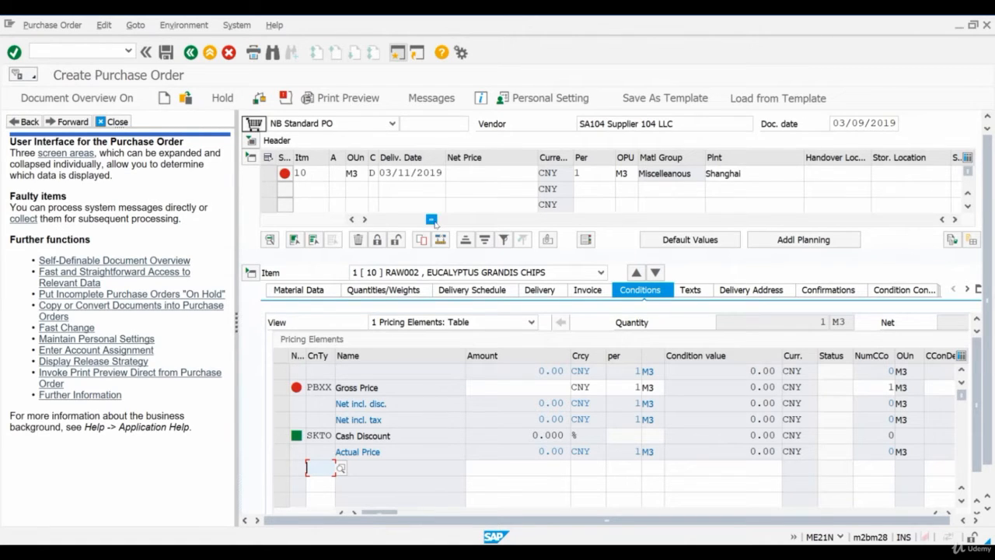
# Enter a PO quantity of 50000 and a net price of 680 CNY for the RAW002 item of the purchase order
pyautogui.moveTo(431, 221); pyautogui.dragTo(420, 221)
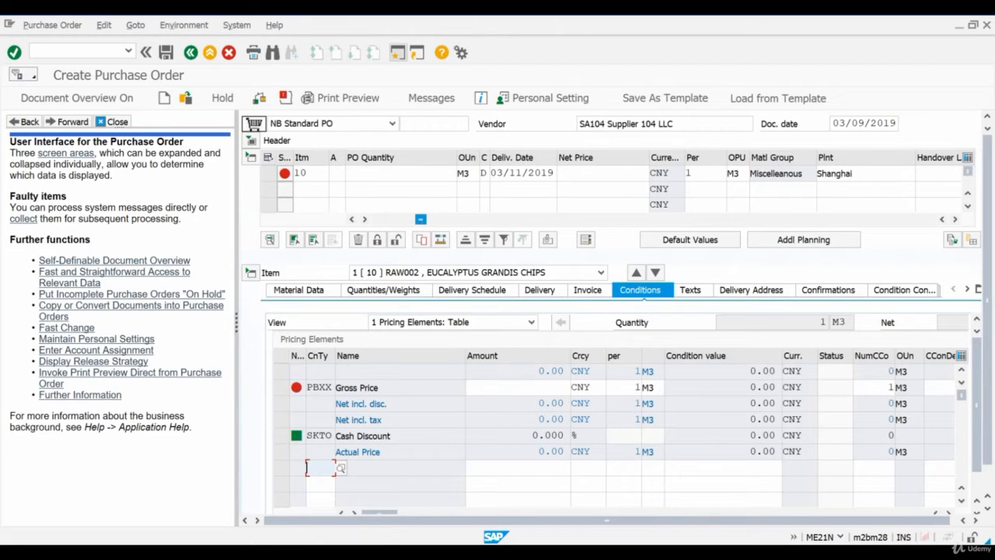
pyautogui.click(406, 171)
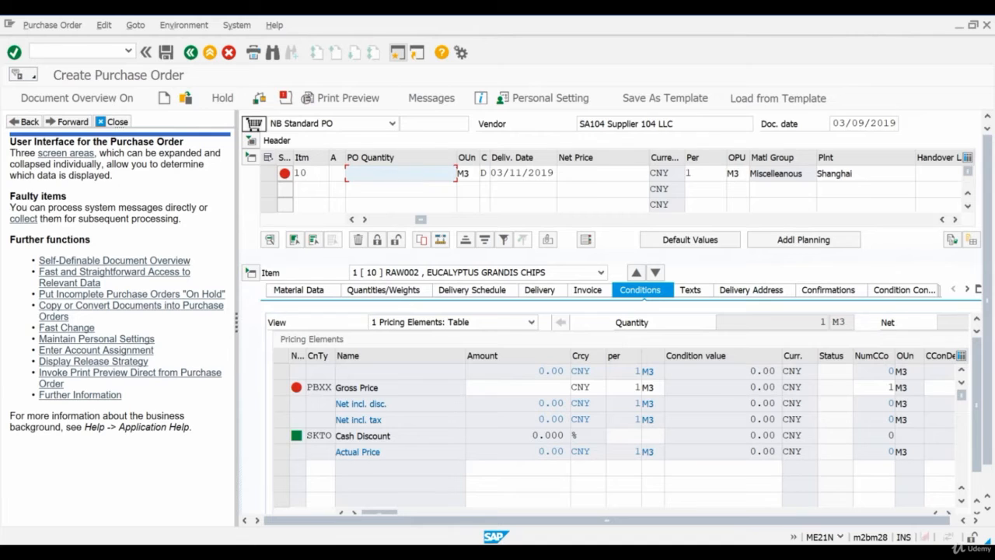
pyautogui.write('50000')
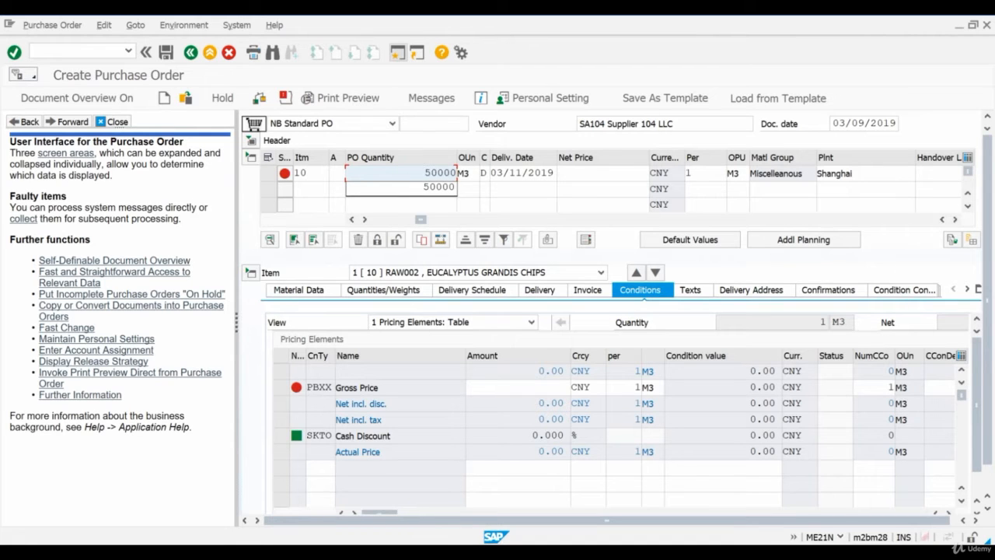
pyautogui.click(575, 172)
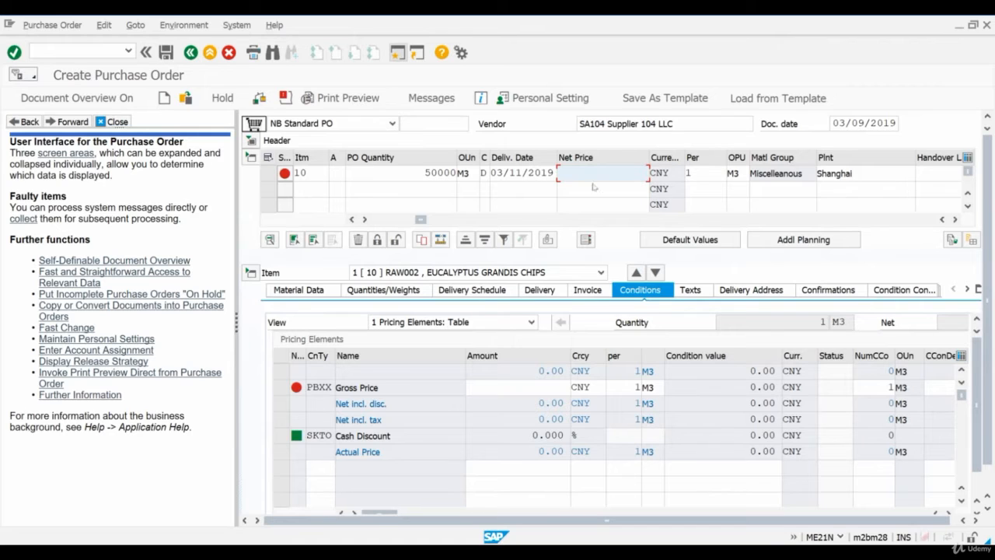
pyautogui.write('680')
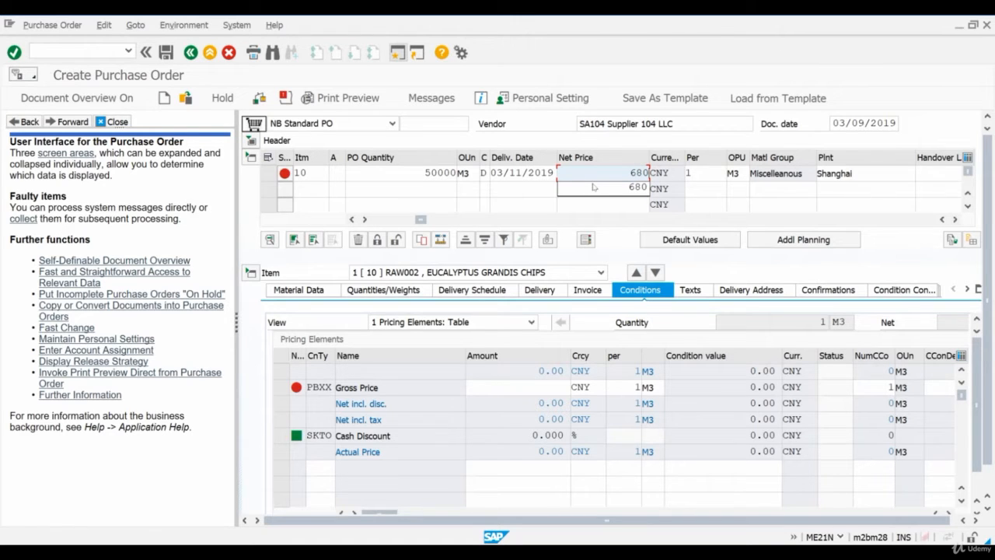
pyautogui.press('Return')
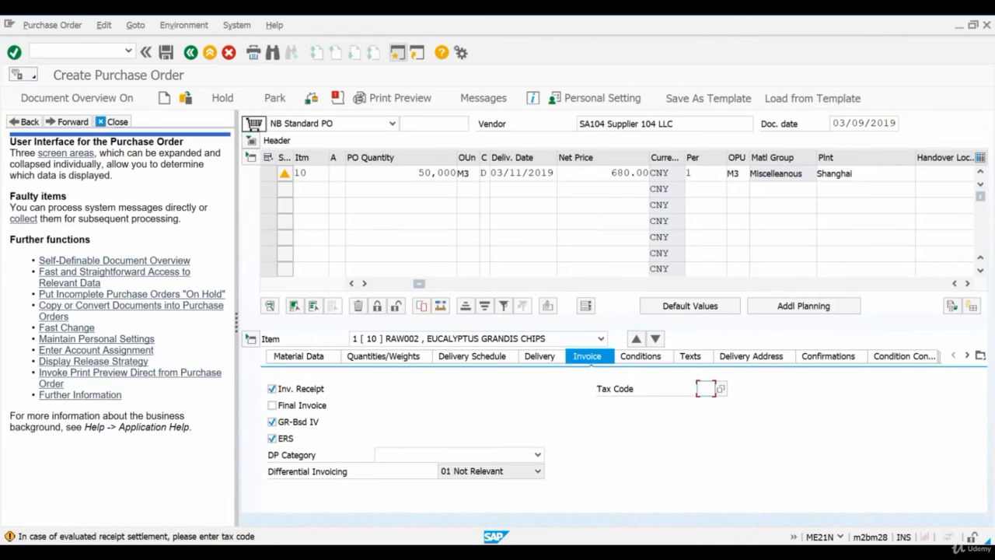
# Turn off ERS in the RAW002 item's invoice data and save the purchase order for vendor SA104
pyautogui.click(289, 442)
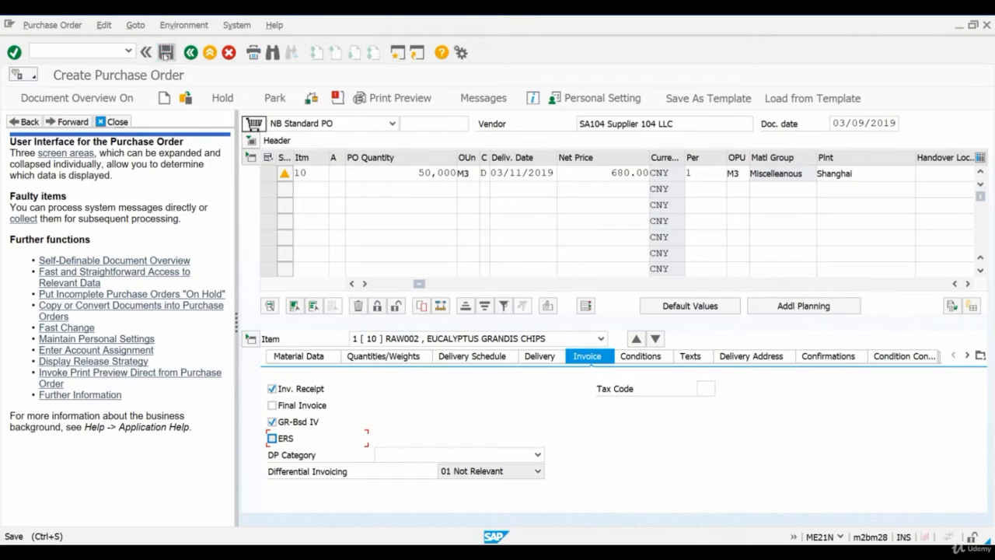
pyautogui.click(166, 53)
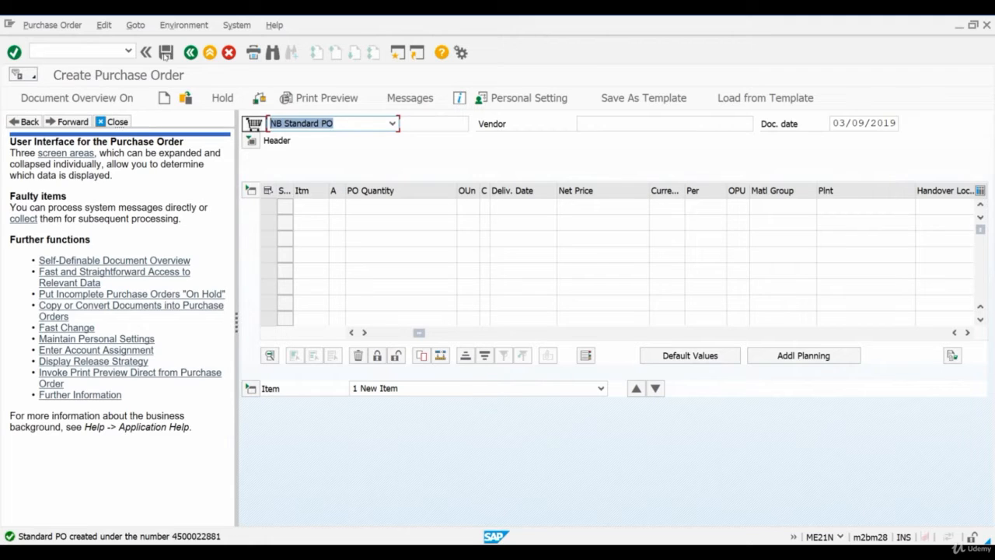
# Start another standard purchase order with SA103 as the vendor
pyautogui.click(618, 127)
pyautogui.write('SA104')
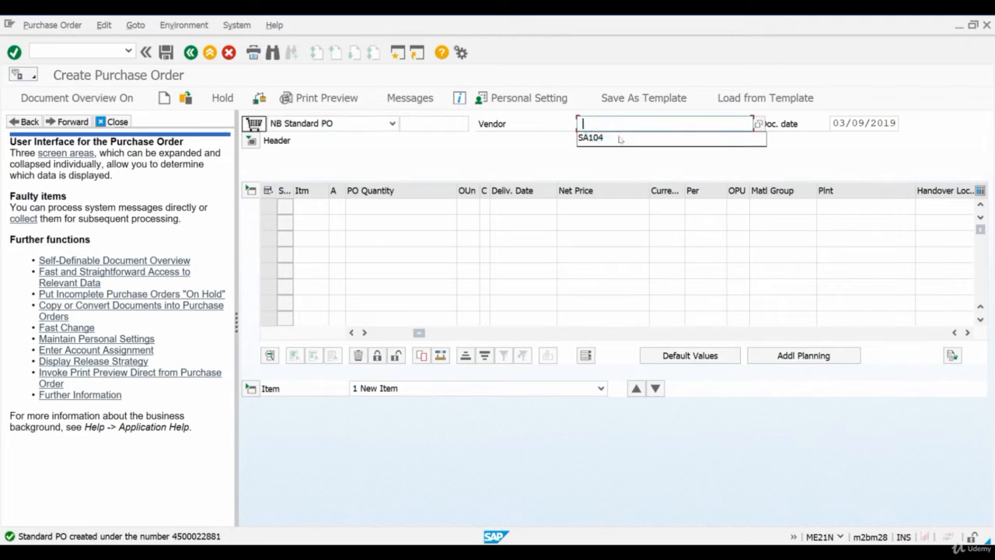
pyautogui.press('BackSpace')
pyautogui.write('3')
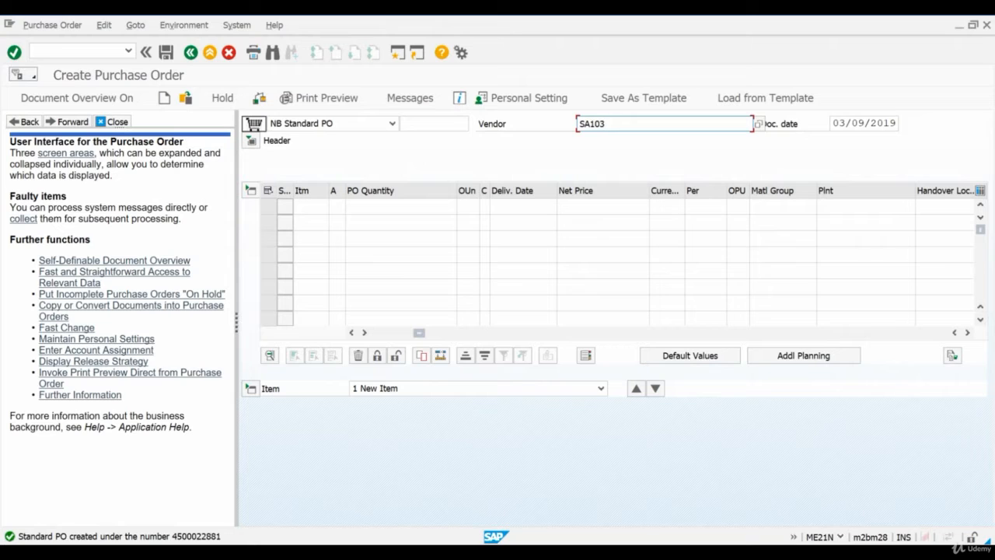
pyautogui.press('Return')
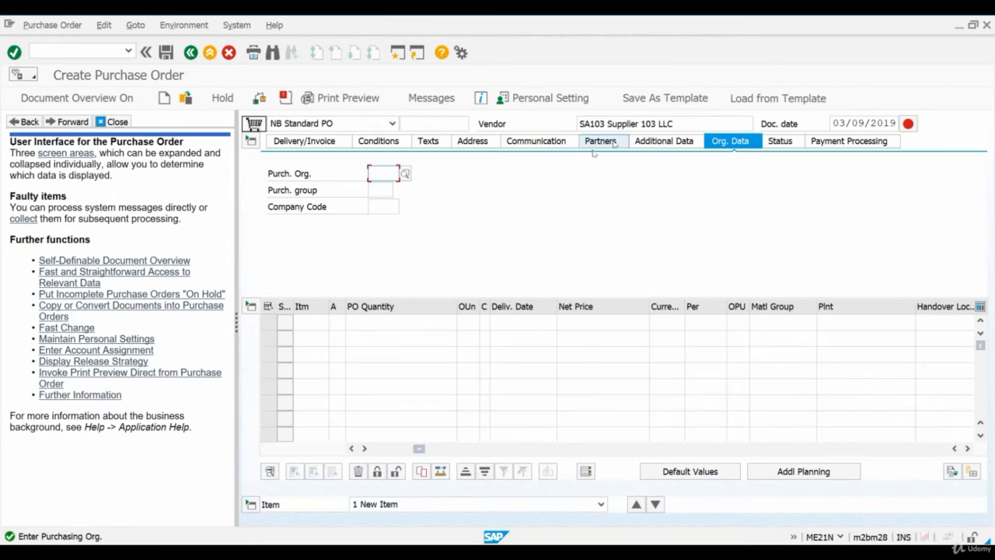
# Fill in the organizational data with purchasing organization 2820, purchasing group 000 and company code 2820
pyautogui.press('space')
pyautogui.click(381, 190)
pyautogui.press('Tab')
pyautogui.press('space')
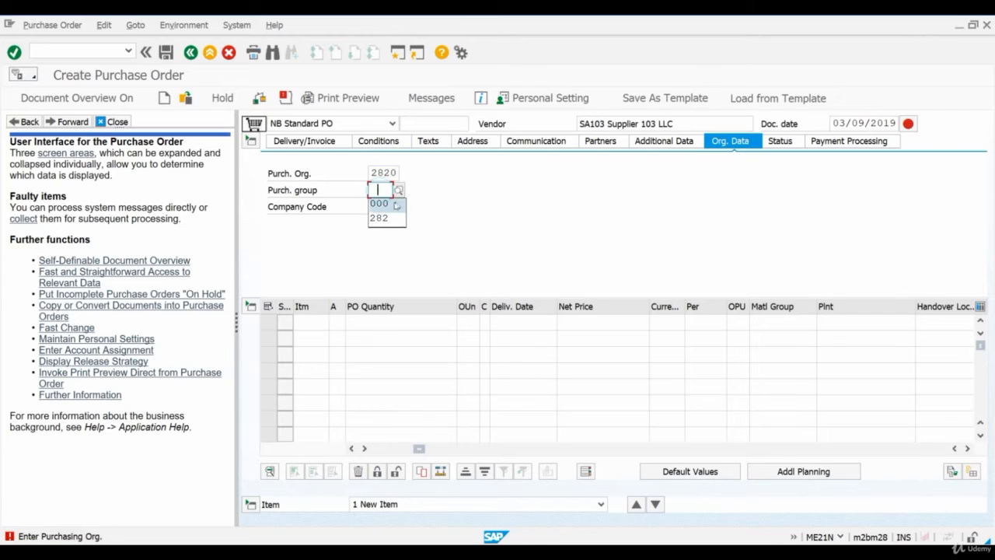
pyautogui.click(395, 204)
pyautogui.press('Tab')
pyautogui.press('space')
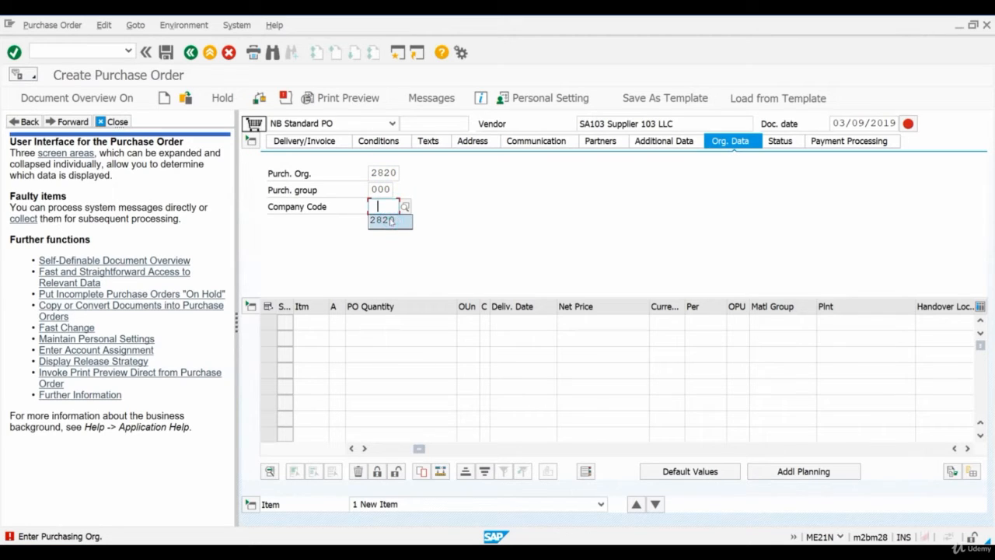
pyautogui.click(390, 221)
pyautogui.press('Return')
pyautogui.press('Return')
# Add an item for material raw002 with quantity 100000, net price 750 CNY and plant 2820
pyautogui.press('space')
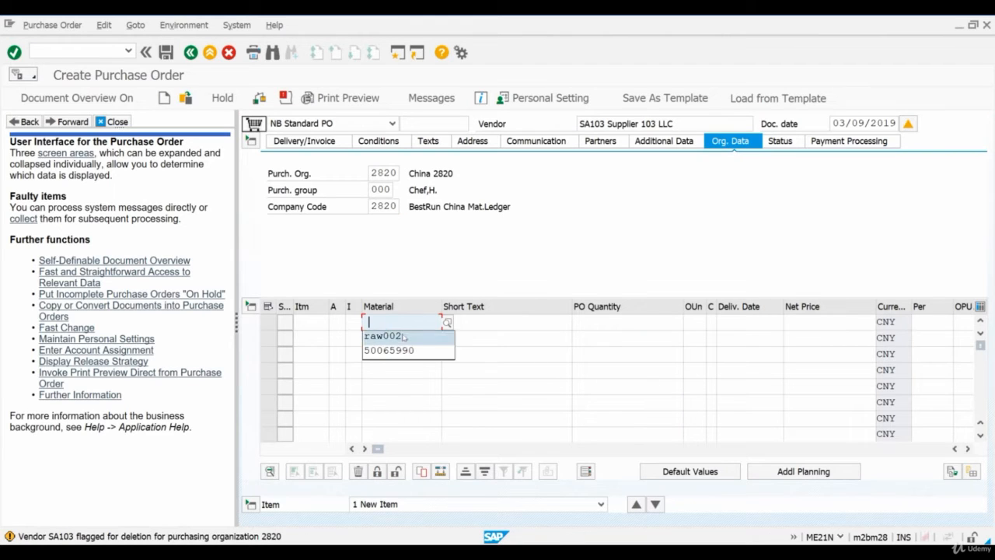
pyautogui.click(389, 335)
pyautogui.click(600, 326)
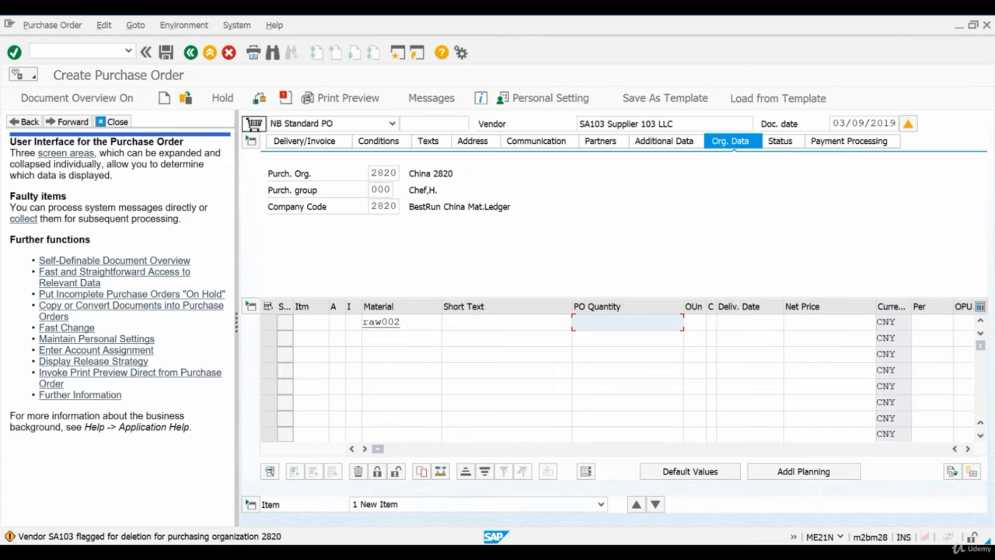
pyautogui.write('100000')
pyautogui.click(806, 322)
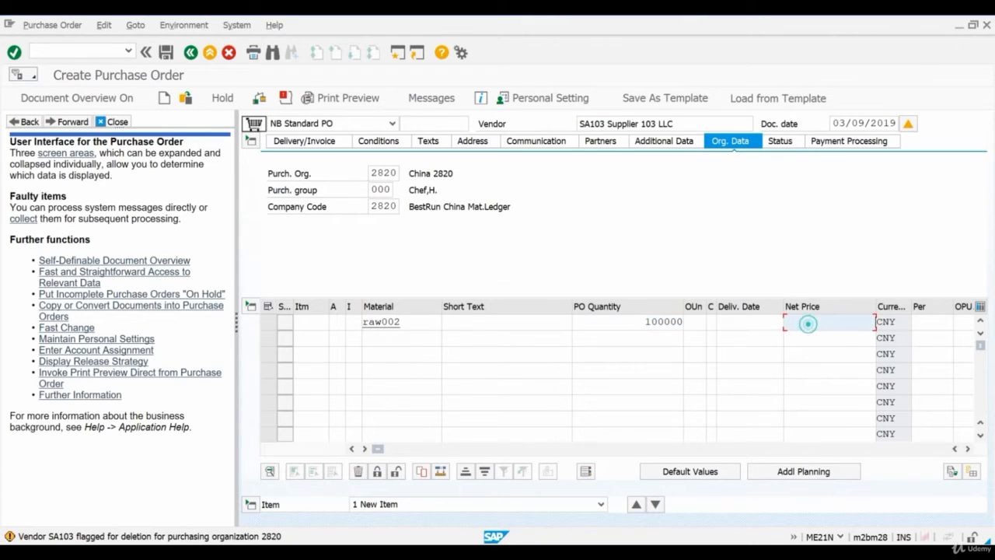
pyautogui.write('750')
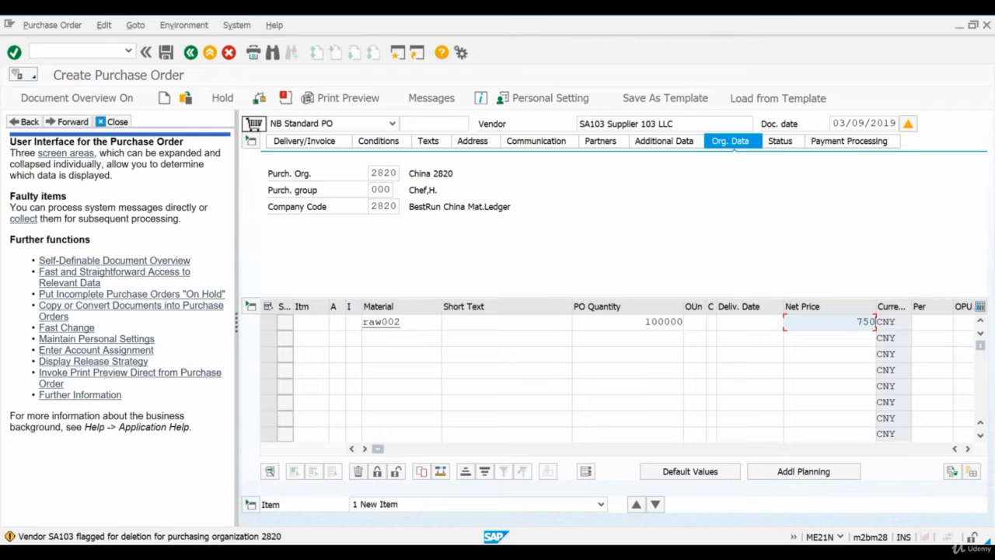
pyautogui.click(969, 450)
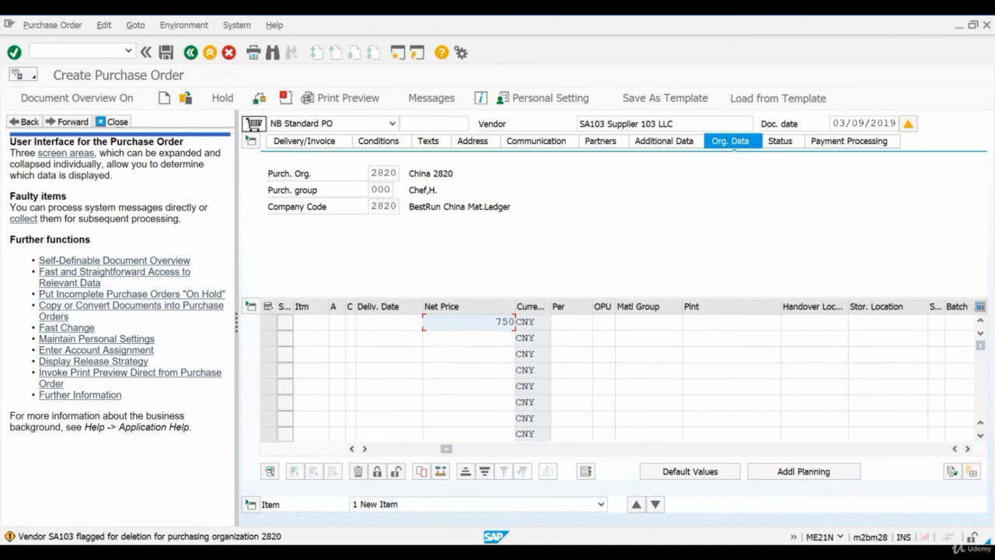
pyautogui.click(722, 320)
pyautogui.click(723, 336)
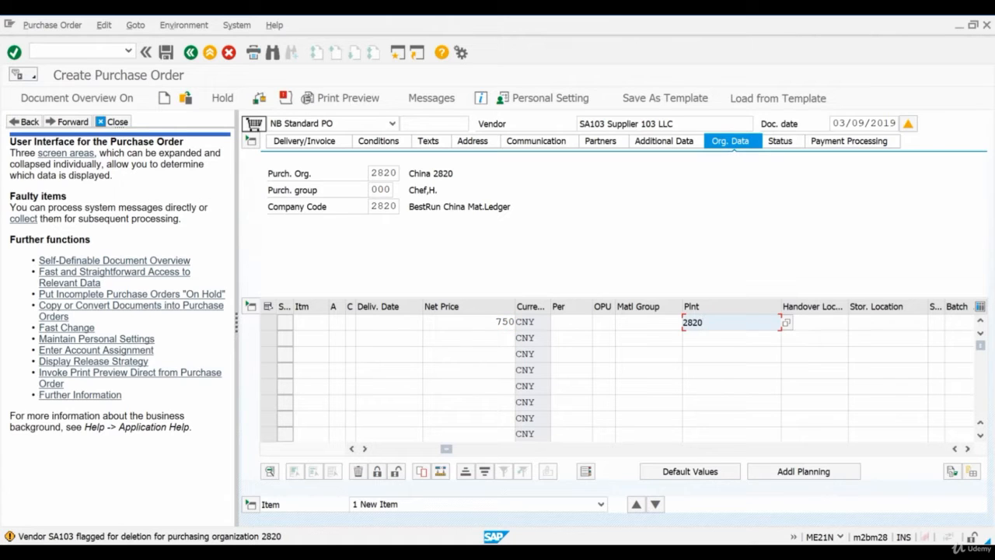
pyautogui.press('Return')
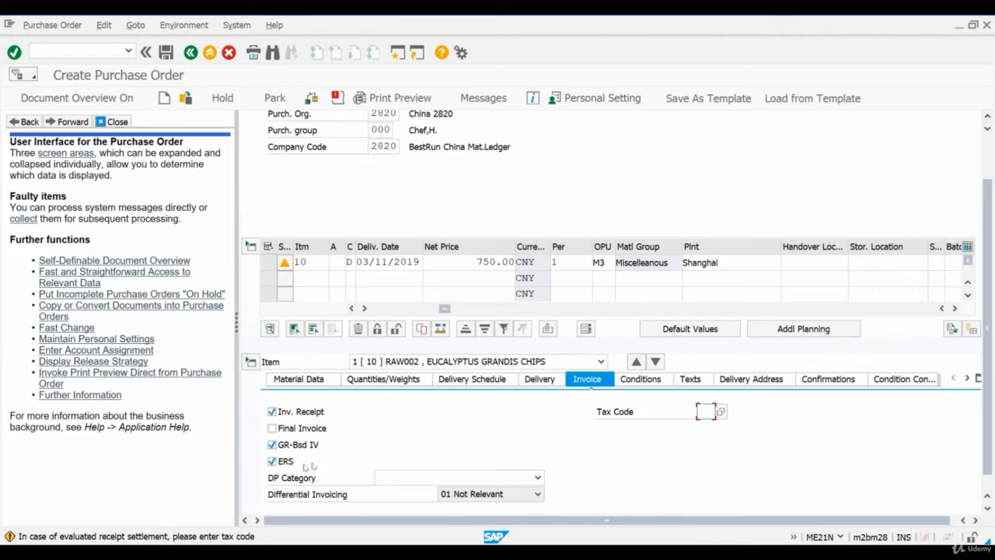
# Turn off ERS in the new item's invoice data and save the purchase order for vendor SA103
pyautogui.click(272, 461)
pyautogui.click(167, 53)
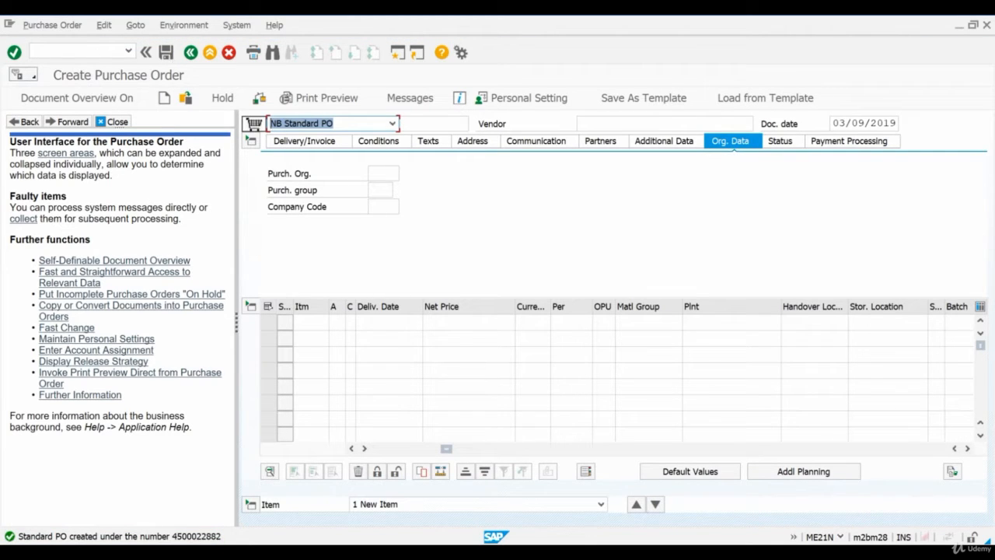
# Run transaction MIGO and load the purchase order placed with Supplier 104 LLC for goods receipt at plant 2820
pyautogui.click(100, 51)
pyautogui.write('/nme')
pyautogui.write('go')
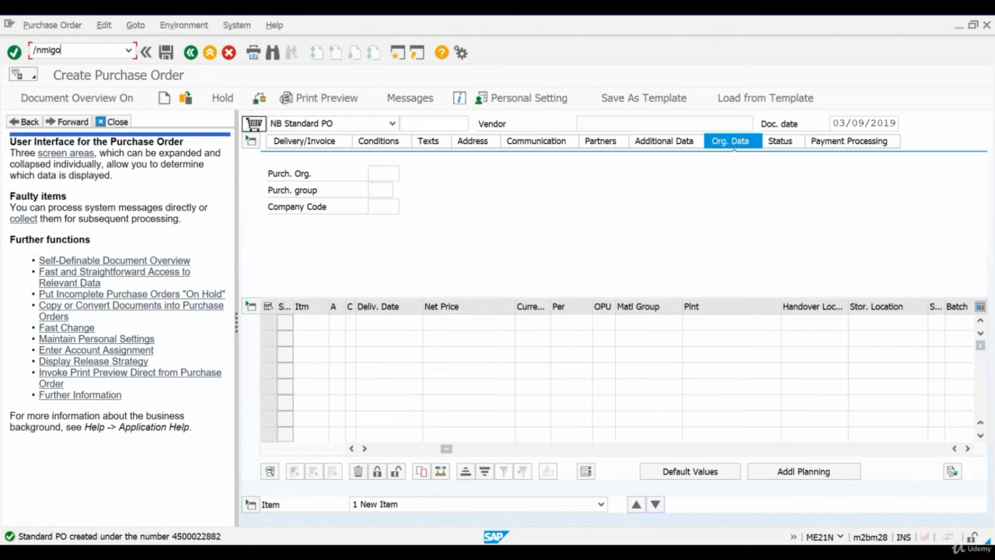
pyautogui.press('Return')
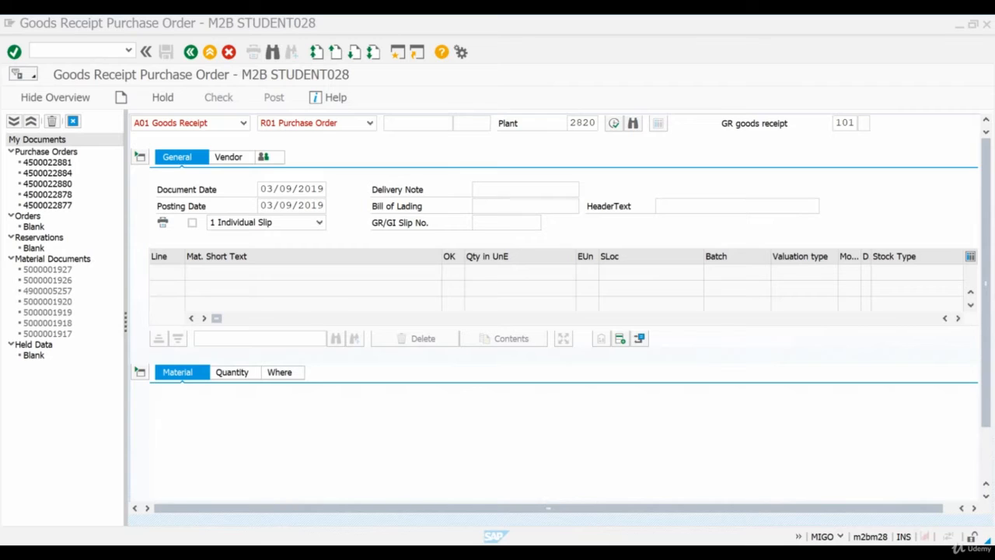
pyautogui.click(418, 123)
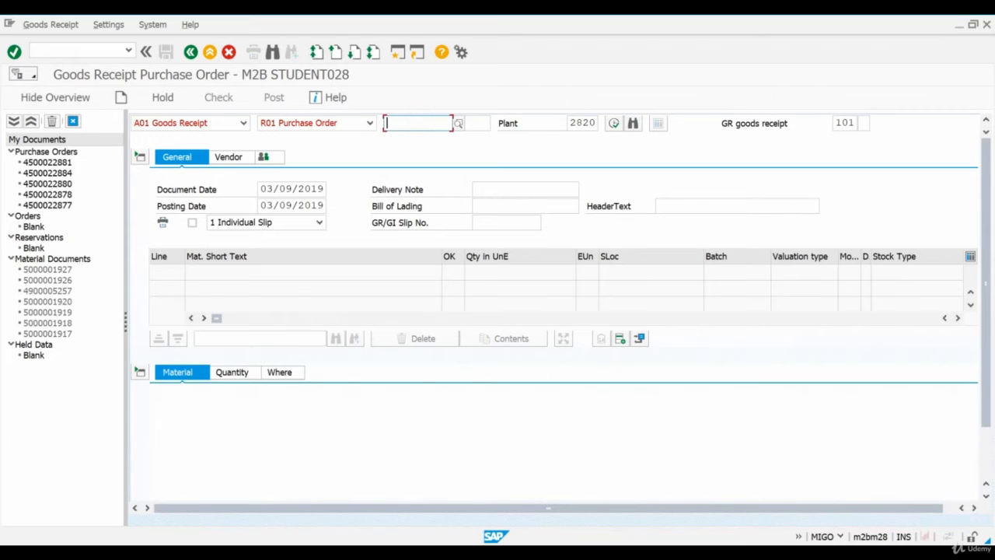
pyautogui.hotkey('ctrl', 'v')
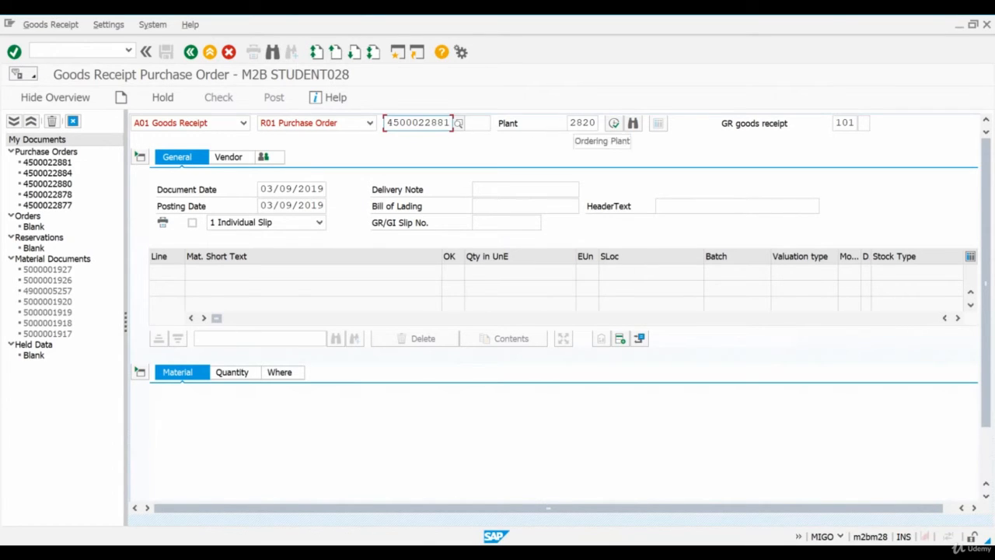
pyautogui.click(614, 123)
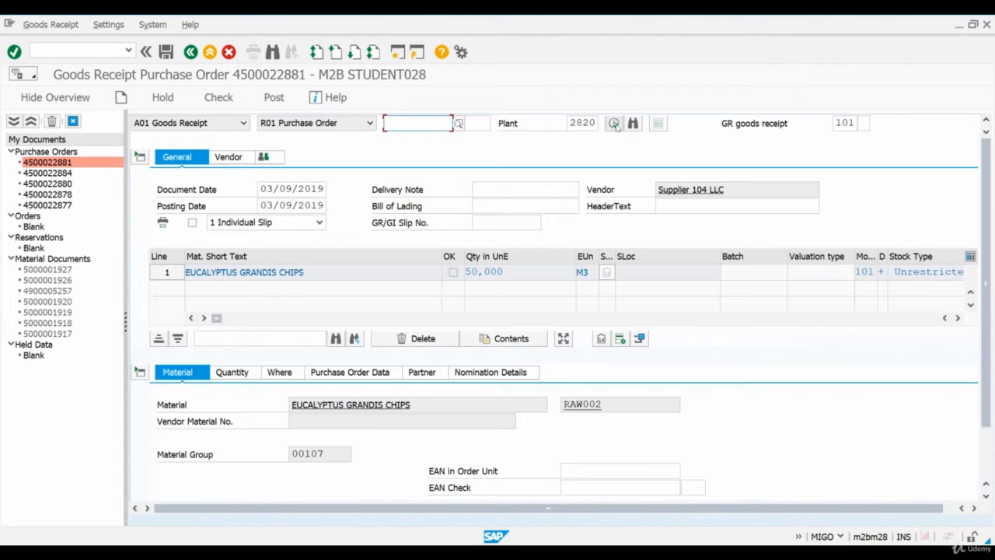
pyautogui.click(614, 123)
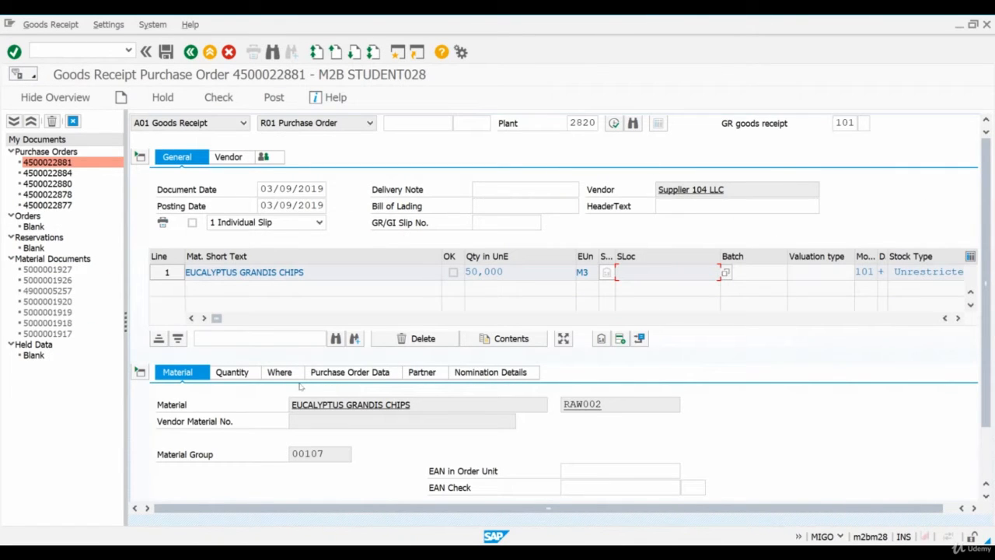
# Set the storage location of the eucalyptus chips receipt item to 0001
pyautogui.click(279, 373)
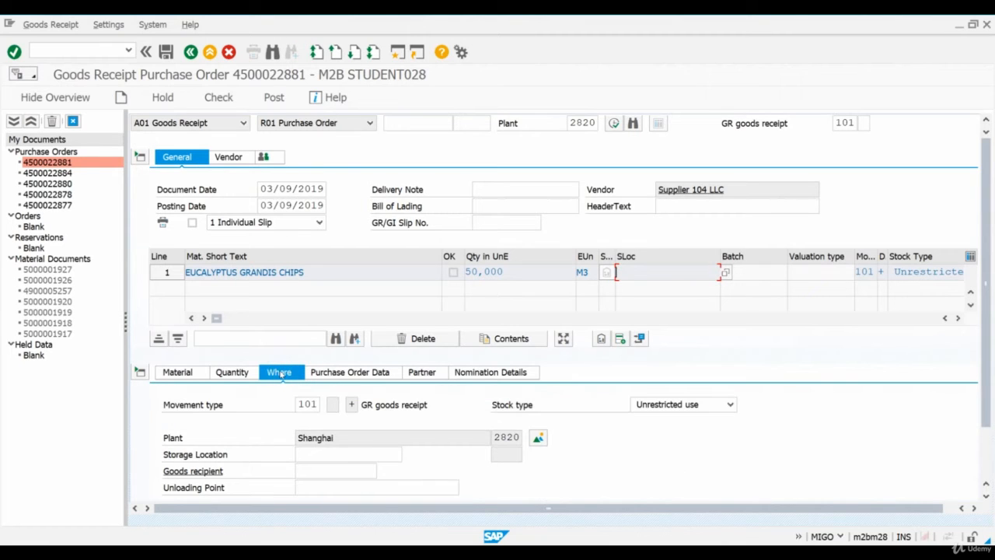
pyautogui.click(329, 456)
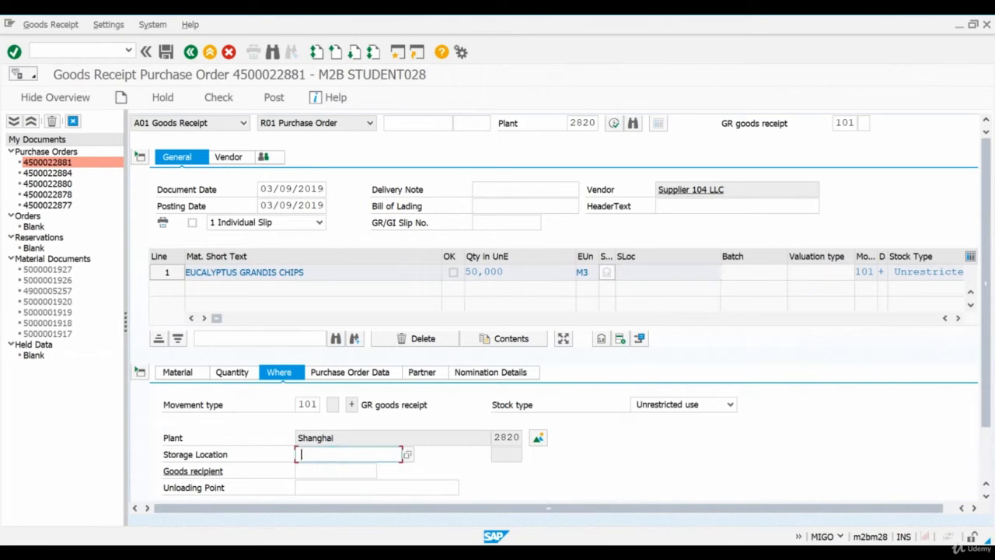
pyautogui.write('0001')
pyautogui.press('Return')
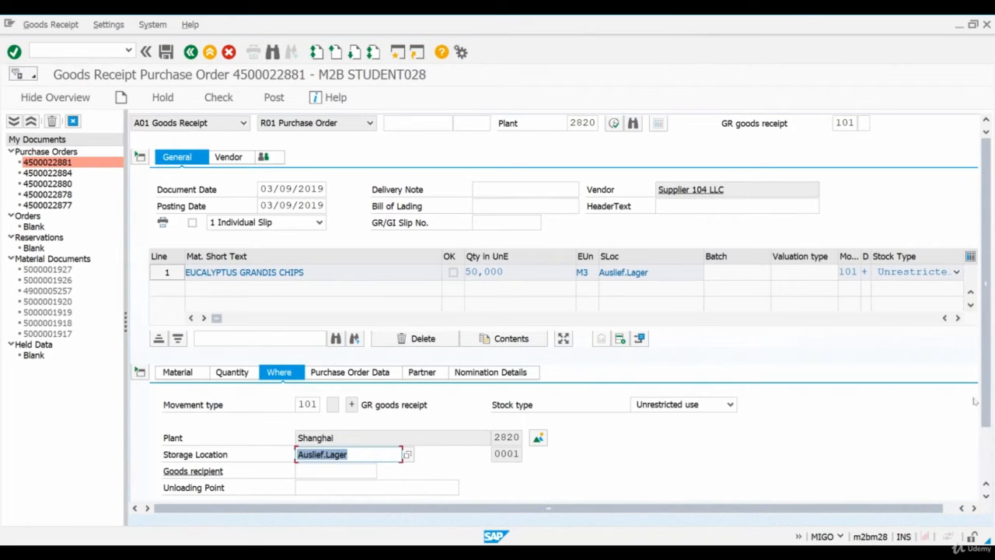
pyautogui.moveTo(989, 406); pyautogui.dragTo(988, 493)
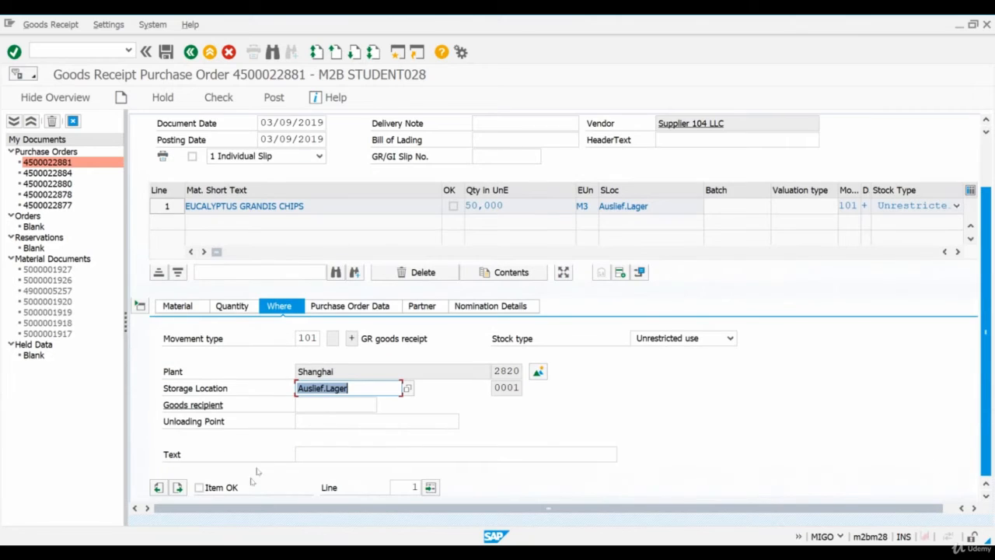
# Mark the eucalyptus chips item as OK and post the goods receipt for the Supplier 104 LLC purchase order
pyautogui.click(199, 487)
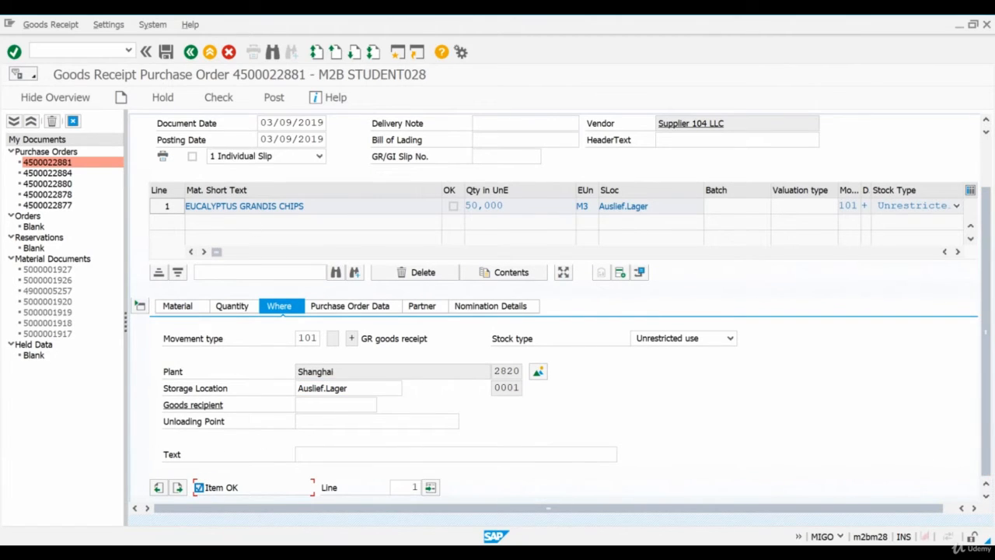
pyautogui.click(276, 98)
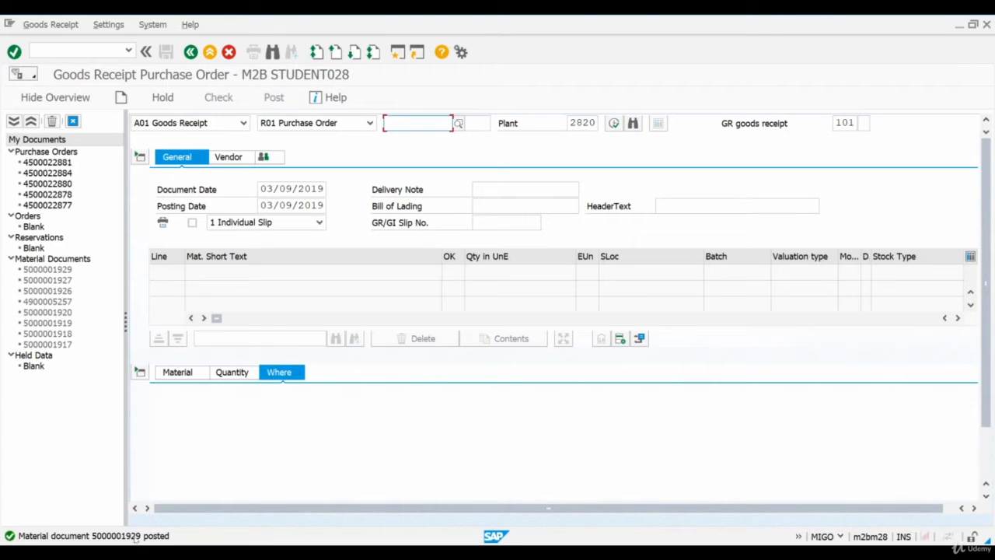
pyautogui.click(190, 52)
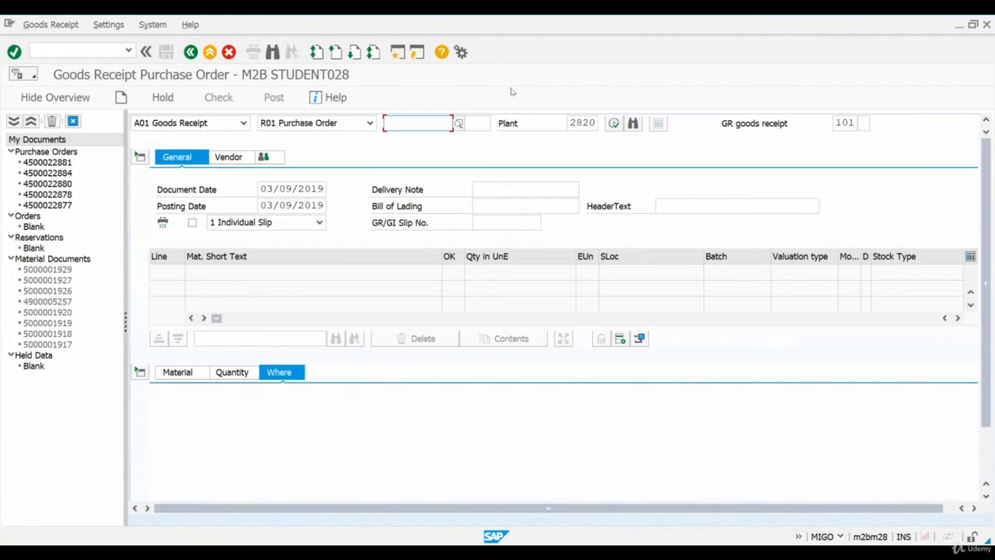
# Open a new session and run transaction MMPV for closing material master periods
pyautogui.click(398, 53)
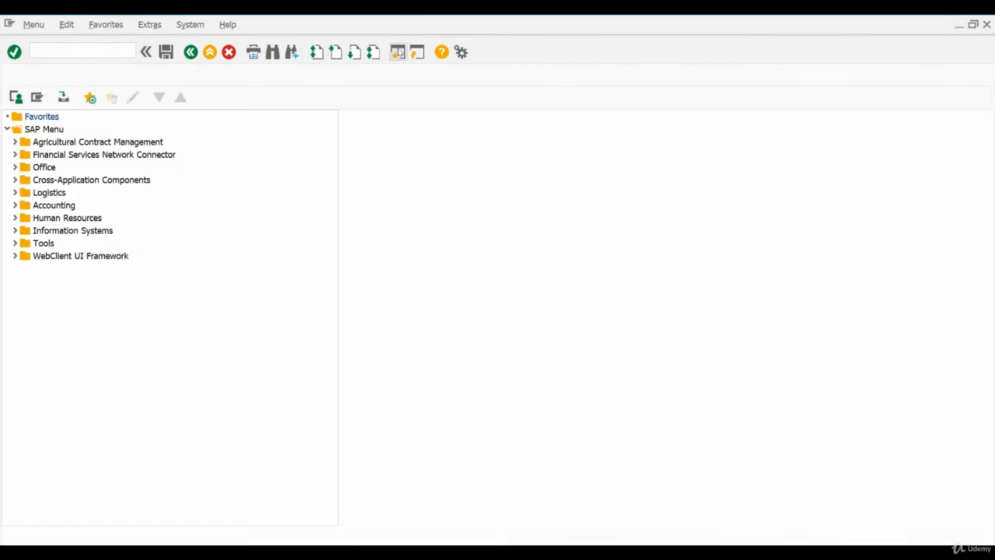
pyautogui.write('mmpv')
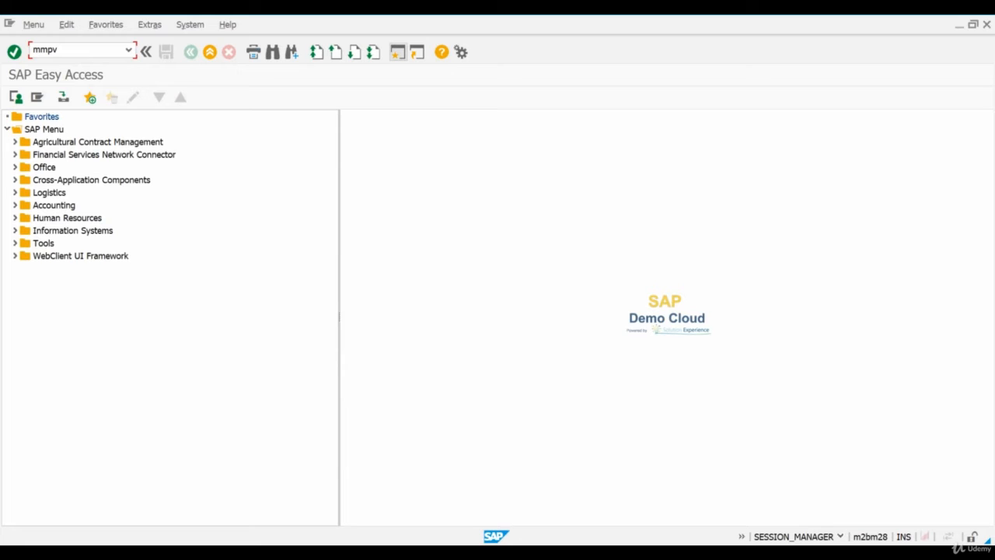
pyautogui.press('Return')
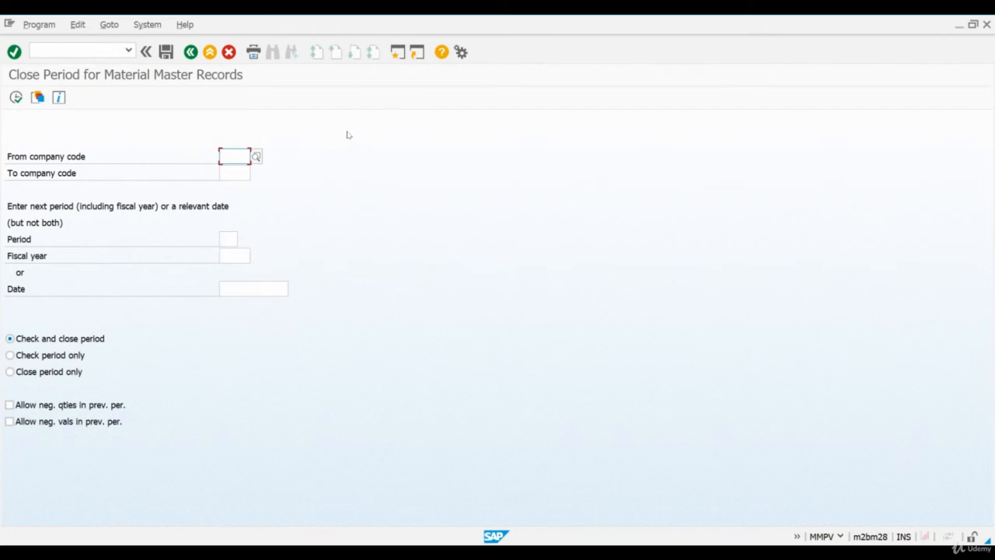
# Enter company code 2820, period 3 and fiscal year 2019 as the next material master period
pyautogui.click(234, 157)
pyautogui.write('2820')
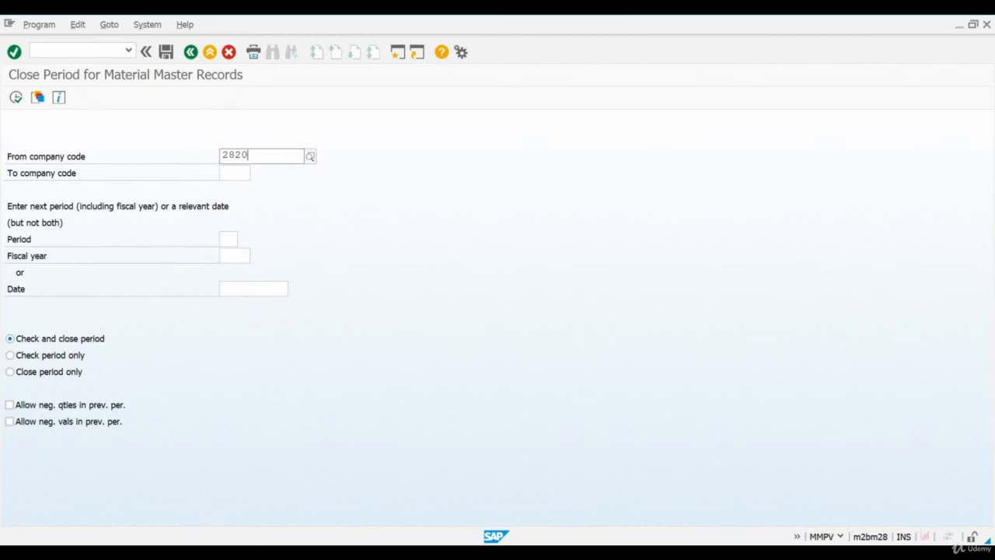
pyautogui.press('Return')
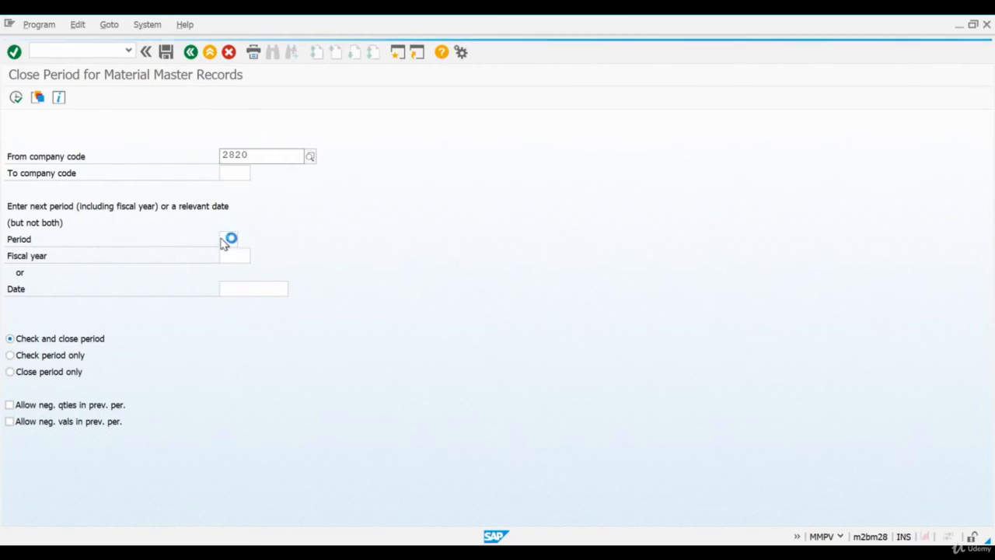
pyautogui.click(228, 238)
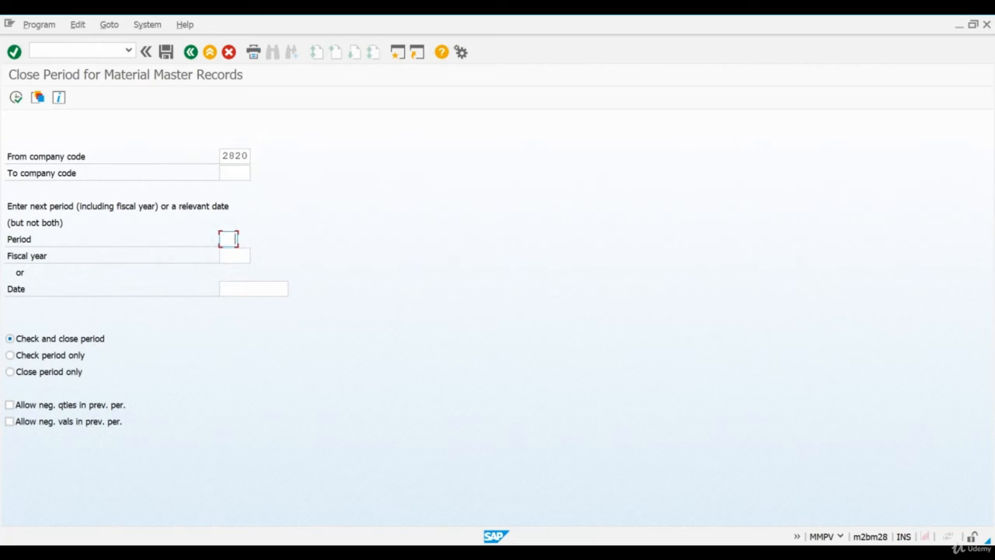
pyautogui.write('3')
pyautogui.click(234, 255)
pyautogui.write('2019')
# Run transaction OB52 for posting period variant 0001 and check the end years of its open periods
pyautogui.write('b')
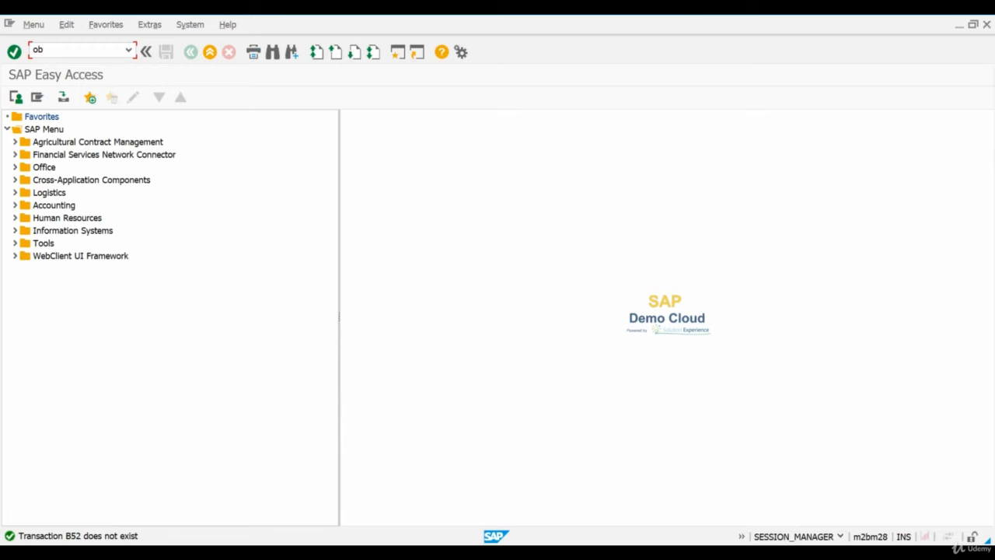
pyautogui.write('52')
pyautogui.press('Return')
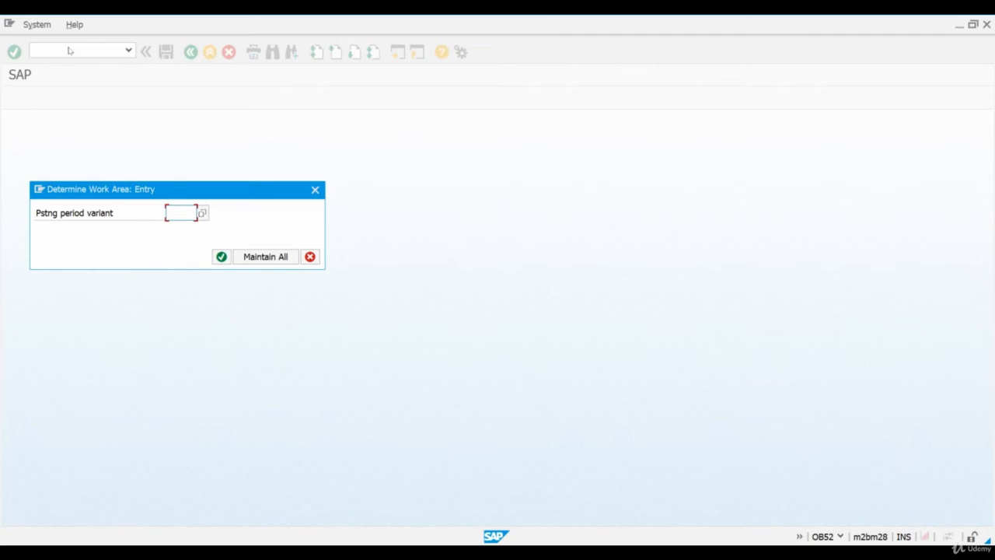
pyautogui.write('0001')
pyautogui.press('Return')
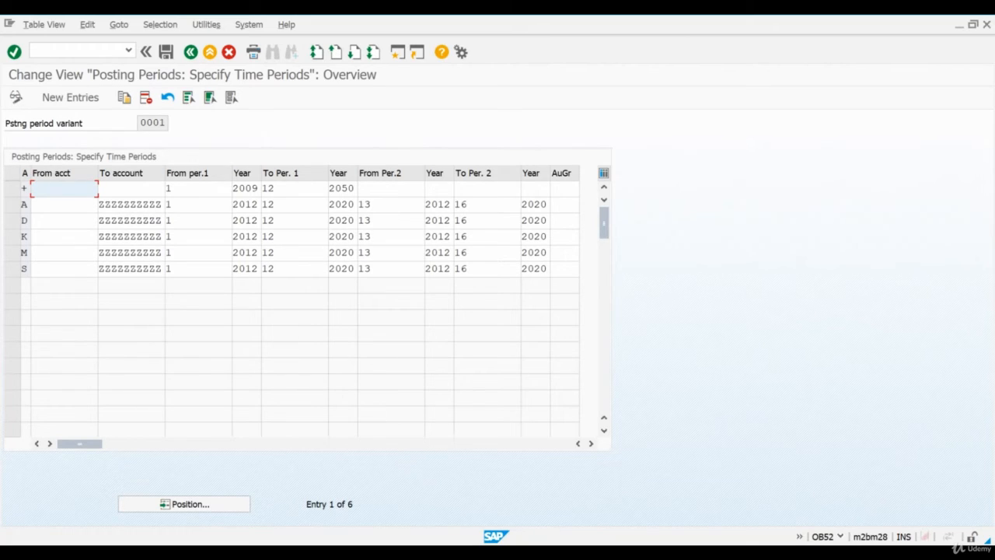
pyautogui.doubleClick(332, 204)
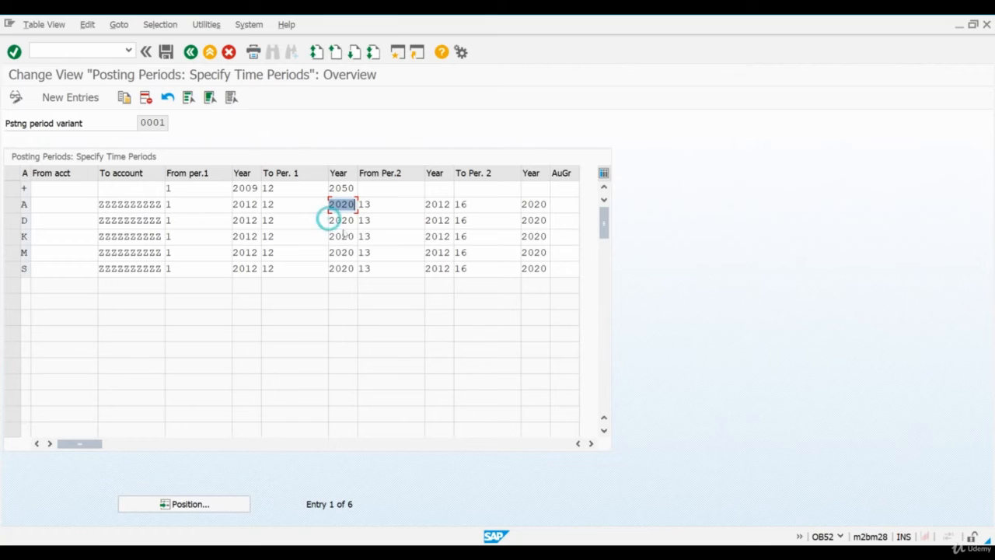
pyautogui.doubleClick(330, 236)
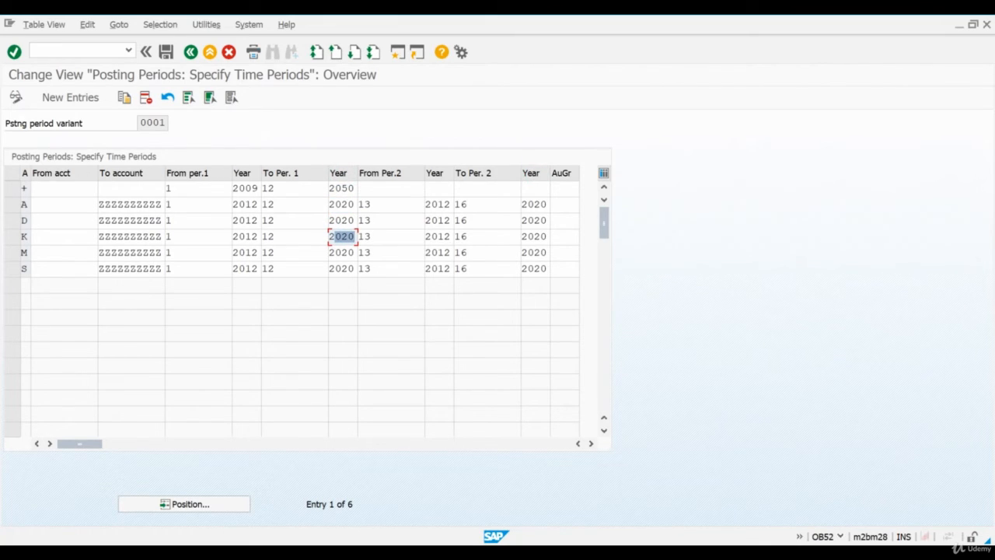
pyautogui.doubleClick(533, 235)
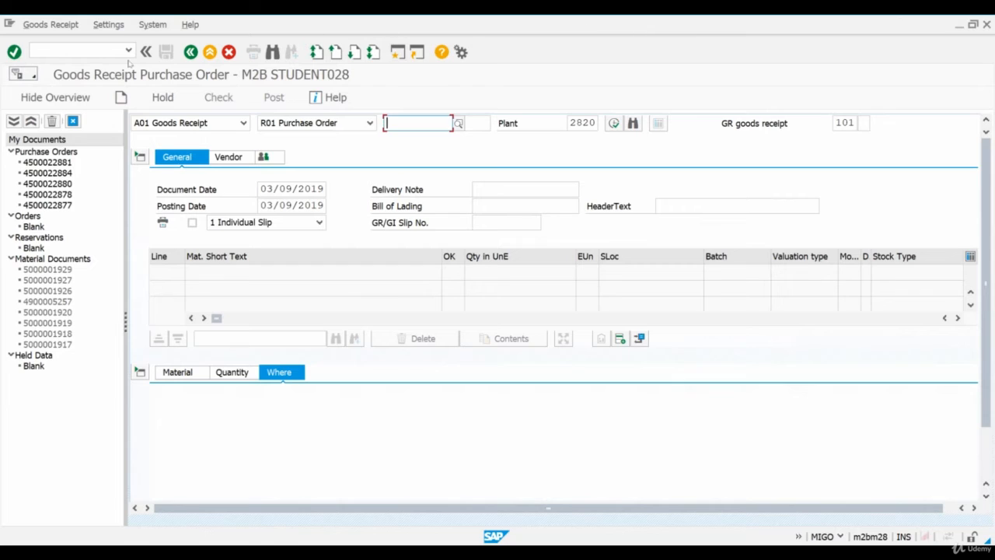
# From the goods receipt session, run transaction MB03 and display the just-posted material document, checking its movement type
pyautogui.click(101, 52)
pyautogui.write('/n')
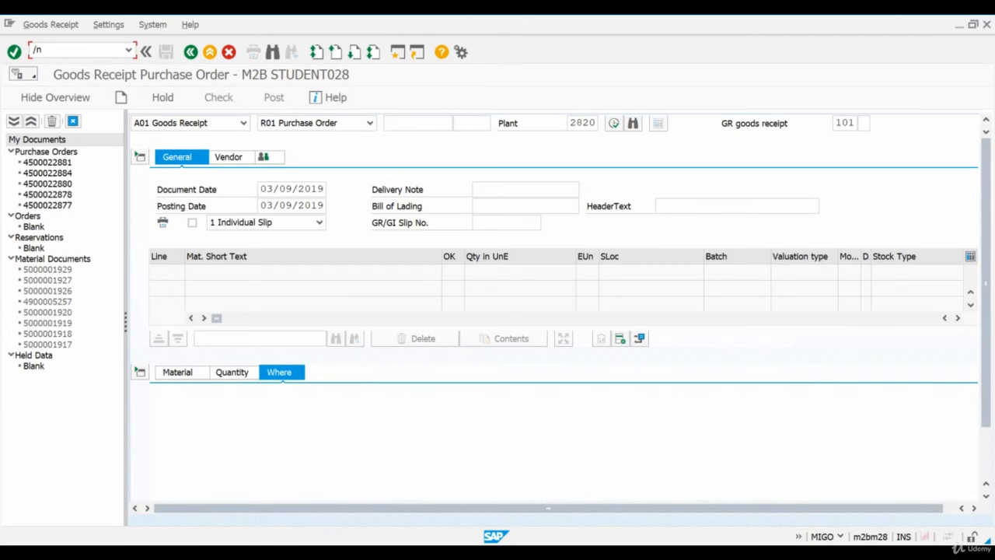
pyautogui.write('mb03')
pyautogui.press('Return')
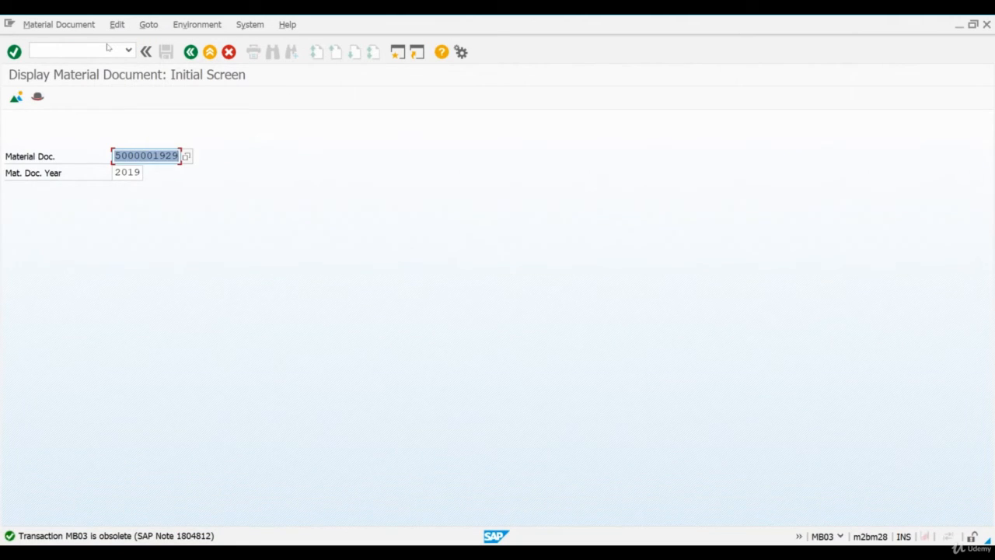
pyautogui.press('Return')
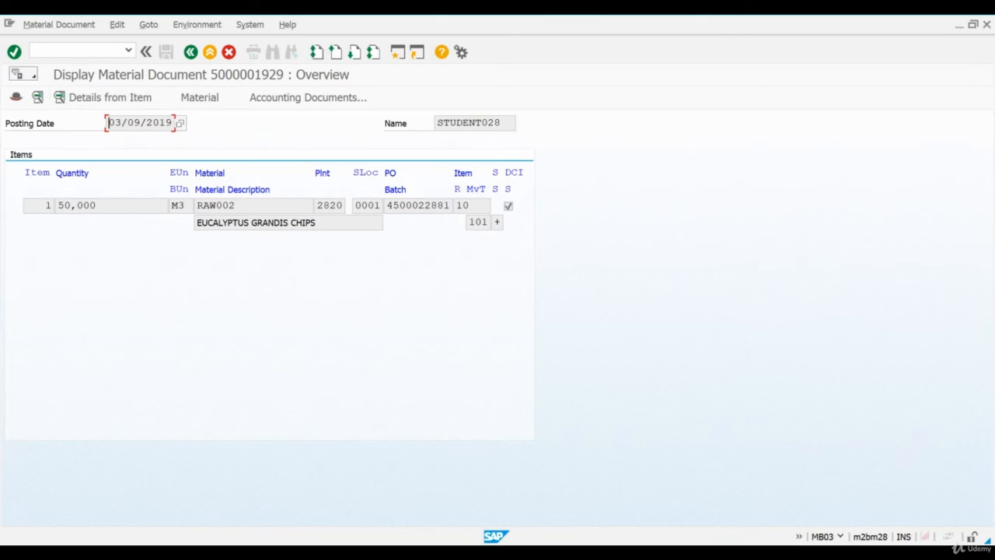
pyautogui.click(475, 222)
pyautogui.moveTo(498, 224); pyautogui.dragTo(469, 223)
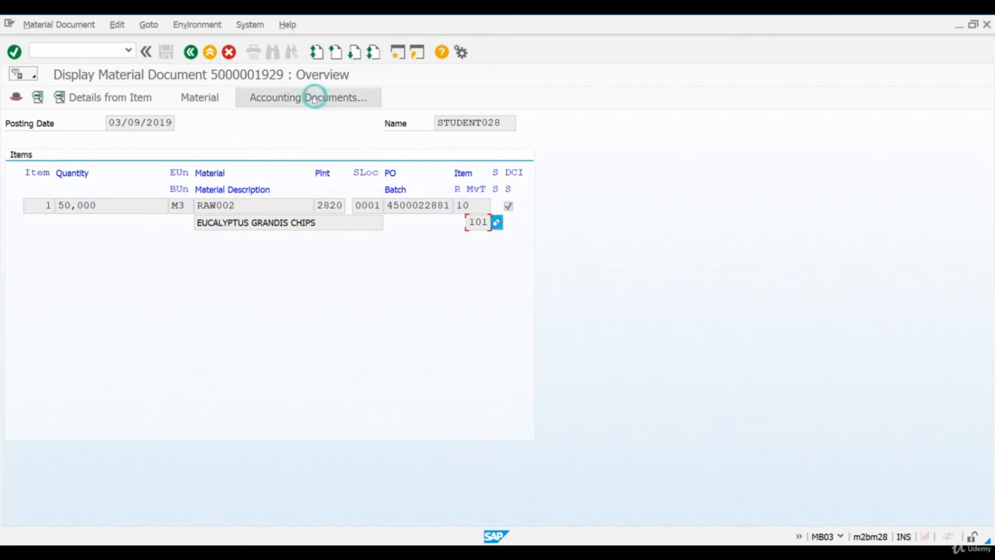
# Open the material ledger document of this receipt and examine the RAW002 item's price difference in the receipt details
pyautogui.click(311, 97)
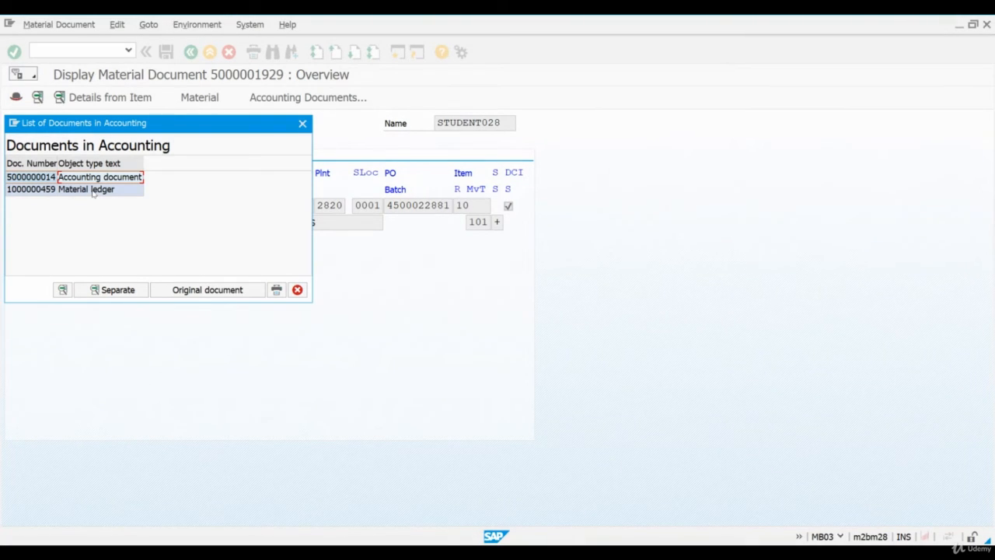
pyautogui.doubleClick(93, 190)
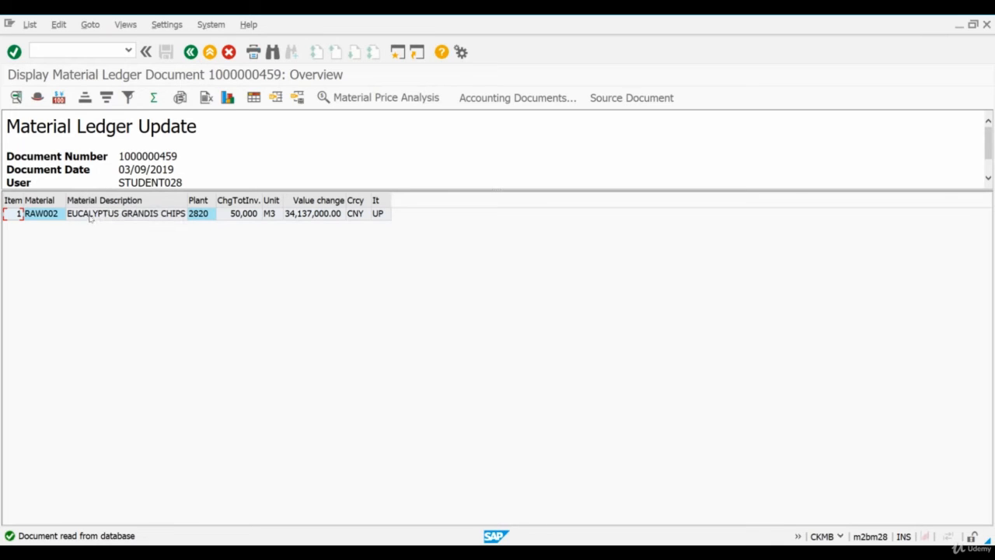
pyautogui.click(88, 215)
pyautogui.doubleClick(88, 216)
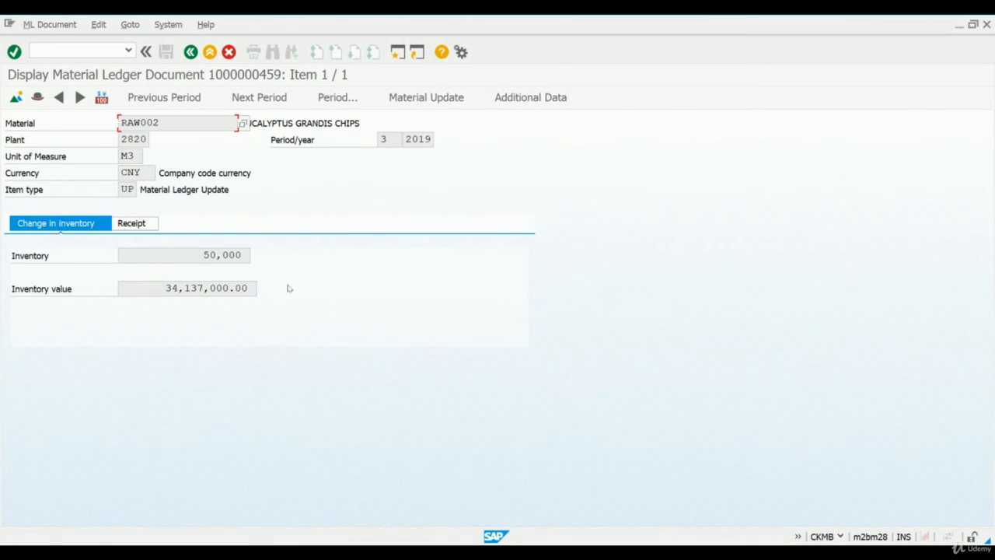
pyautogui.click(149, 227)
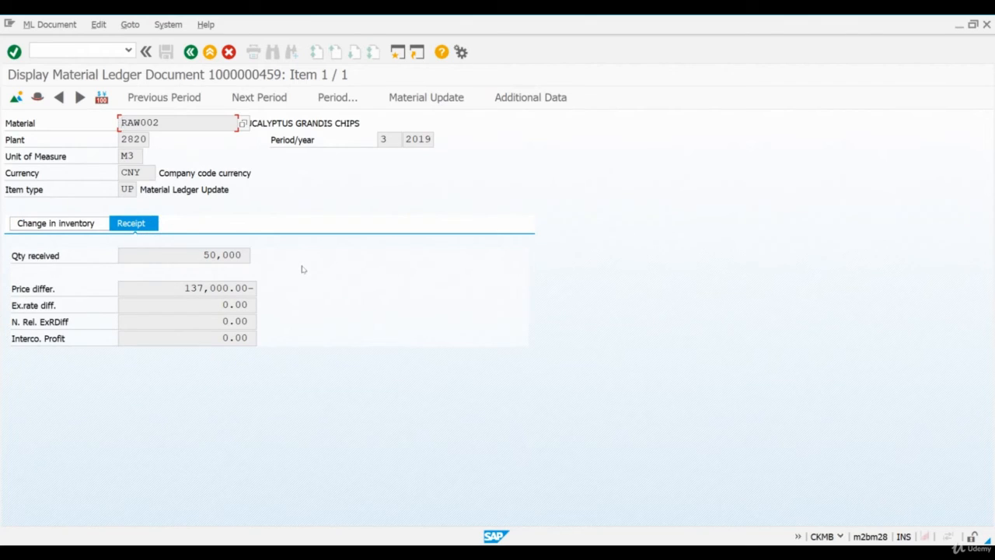
pyautogui.moveTo(185, 287); pyautogui.dragTo(304, 288)
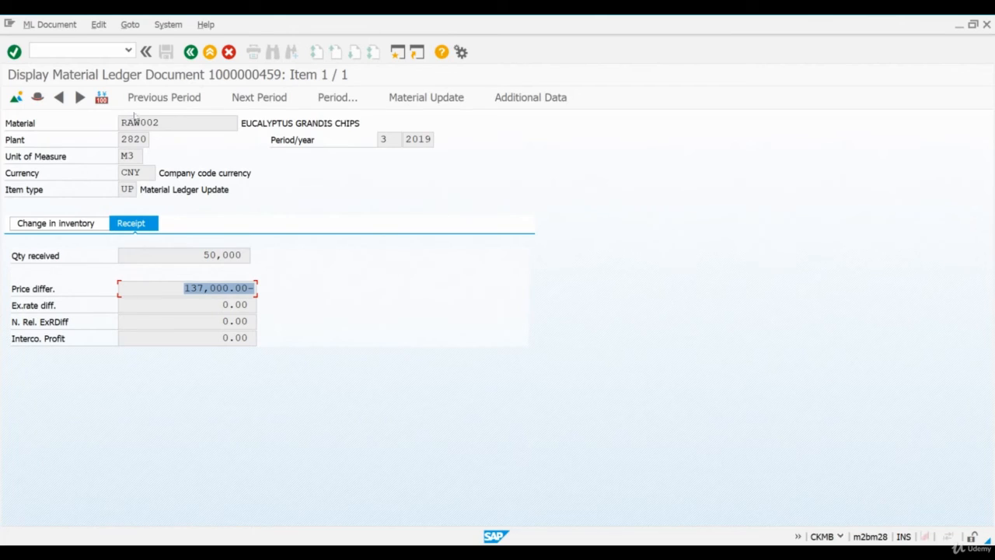
# View the receipt values in EUR group currency with group valuation, and return to the list of accounting documents
pyautogui.click(101, 97)
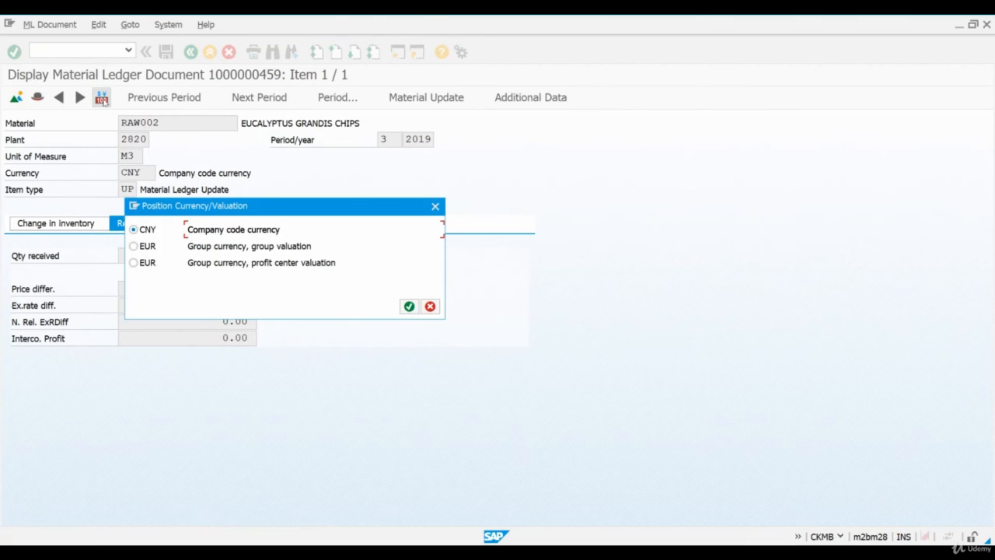
pyautogui.click(134, 246)
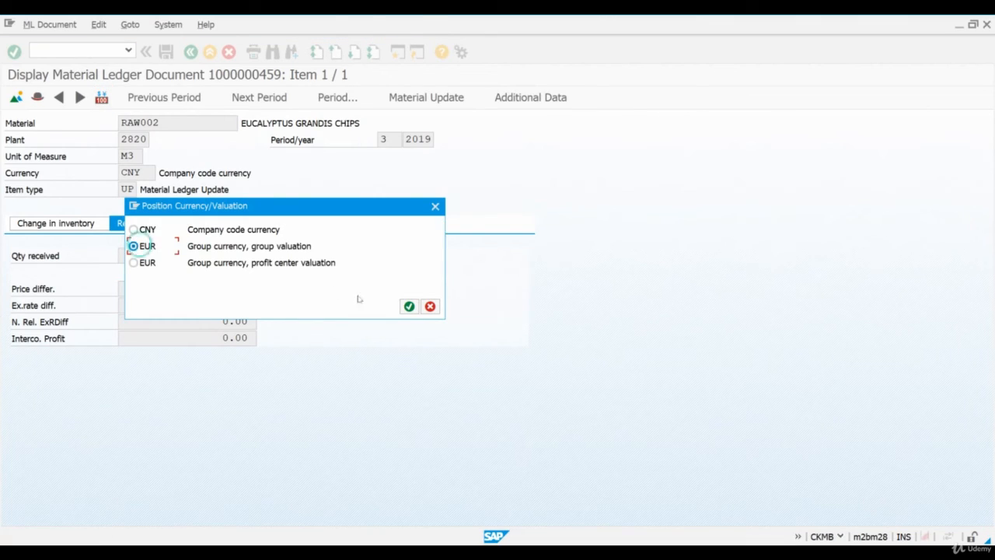
pyautogui.click(409, 306)
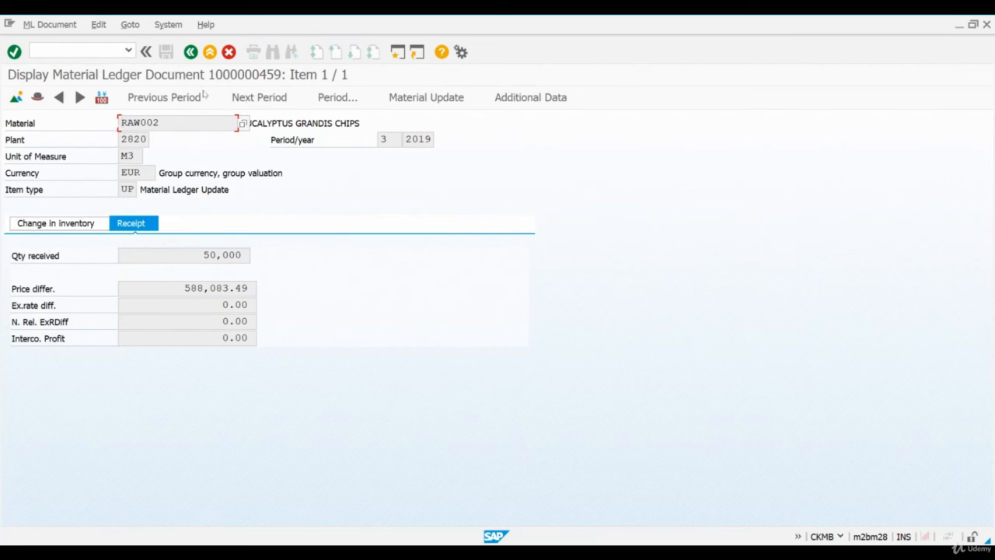
pyautogui.click(191, 52)
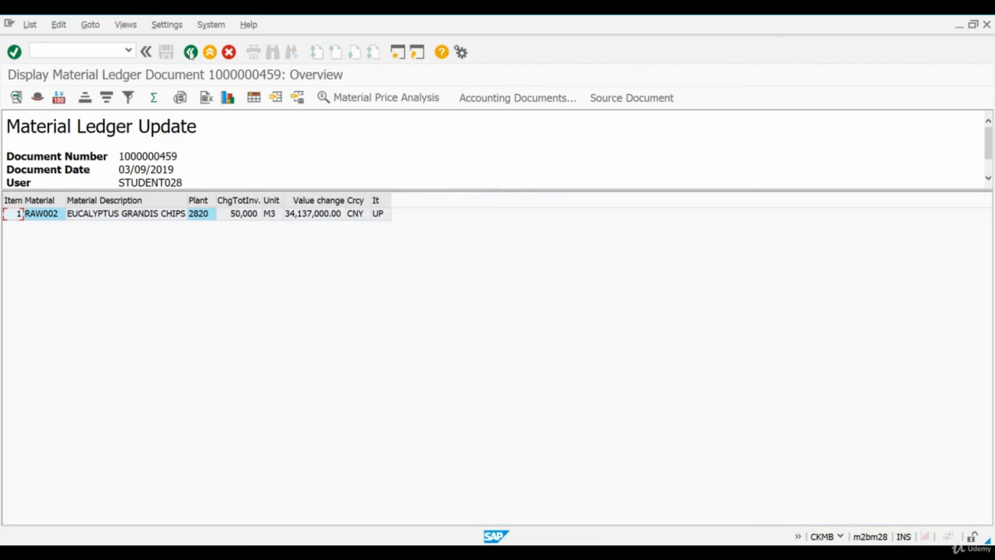
pyautogui.click(191, 52)
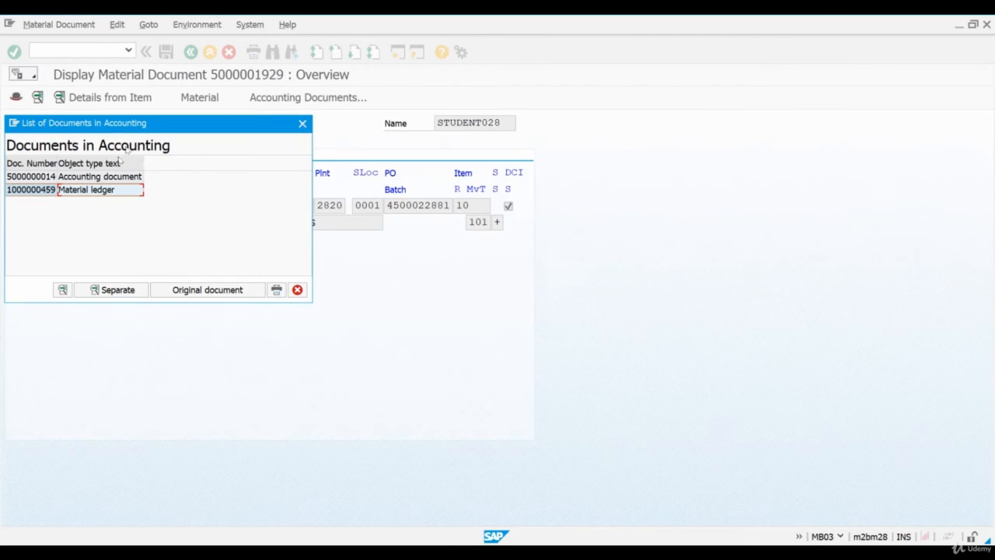
# Open the receipt's accounting document, widen the Description column and examine the price variance line items
pyautogui.doubleClick(101, 178)
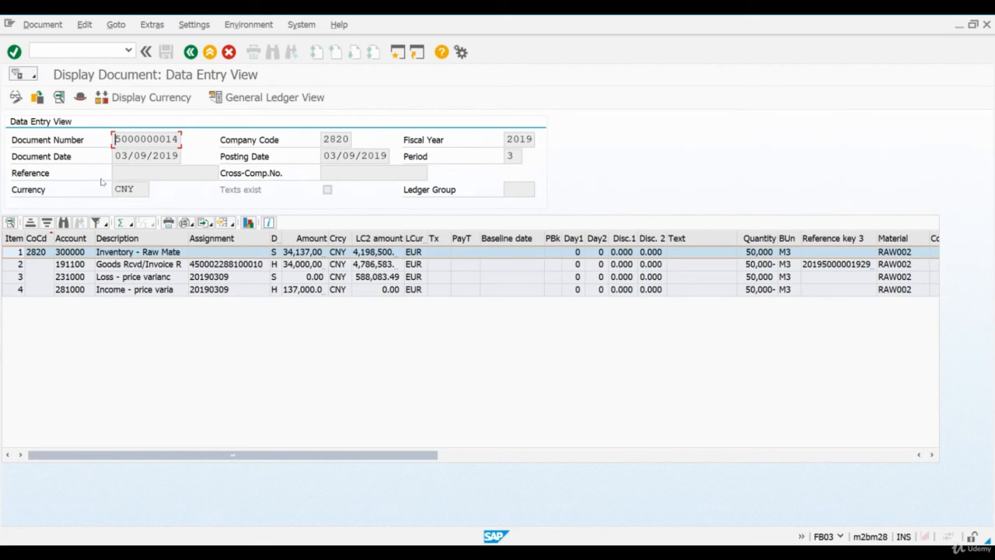
pyautogui.moveTo(197, 238)
pyautogui.mouseDown()
pyautogui.moveTo(187, 238)
pyautogui.moveTo(211, 237)
pyautogui.mouseUp()
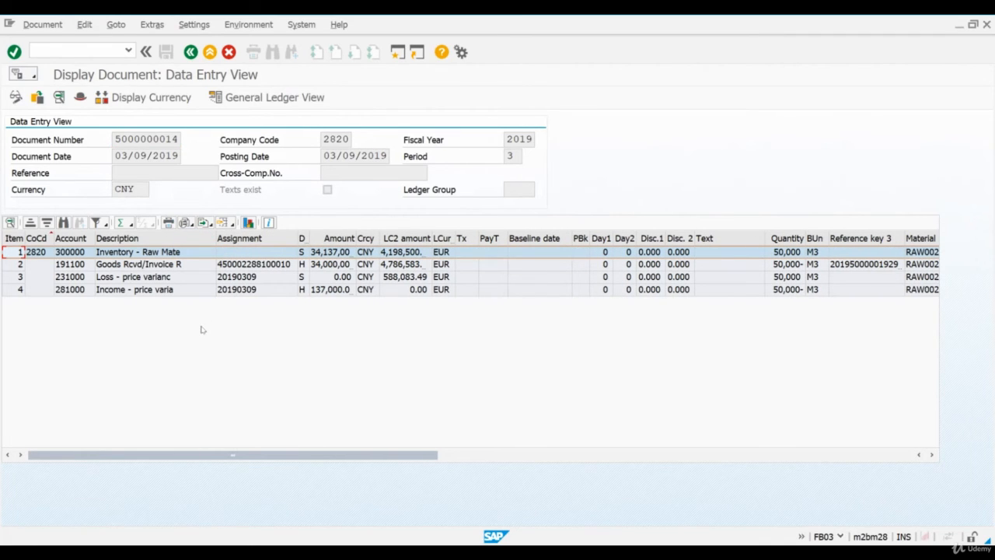
pyautogui.click(17, 290)
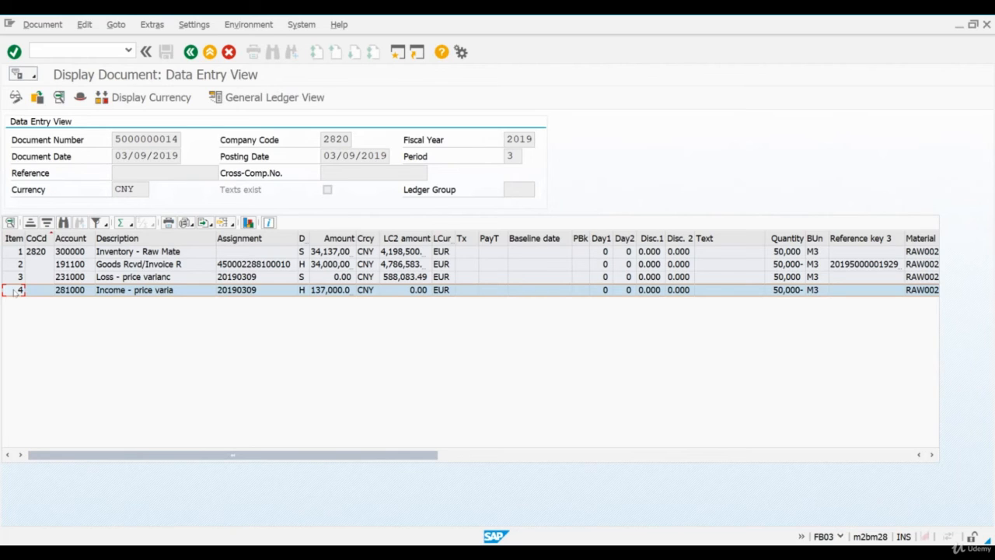
# Run transaction MIGO and load the purchase order placed with Supplier 103 LLC for goods receipt at plant 2820
pyautogui.click(78, 50)
pyautogui.write('/nmigo')
pyautogui.press('Return')
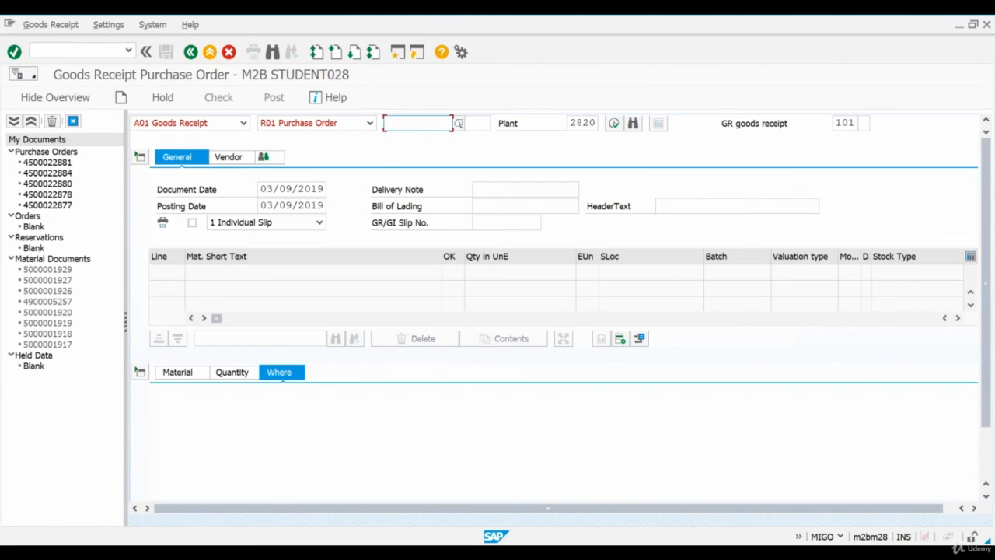
pyautogui.write('4')
pyautogui.press('Down')
pyautogui.press('Return')
pyautogui.press('BackSpace')
pyautogui.write('22882')
pyautogui.press('Return')
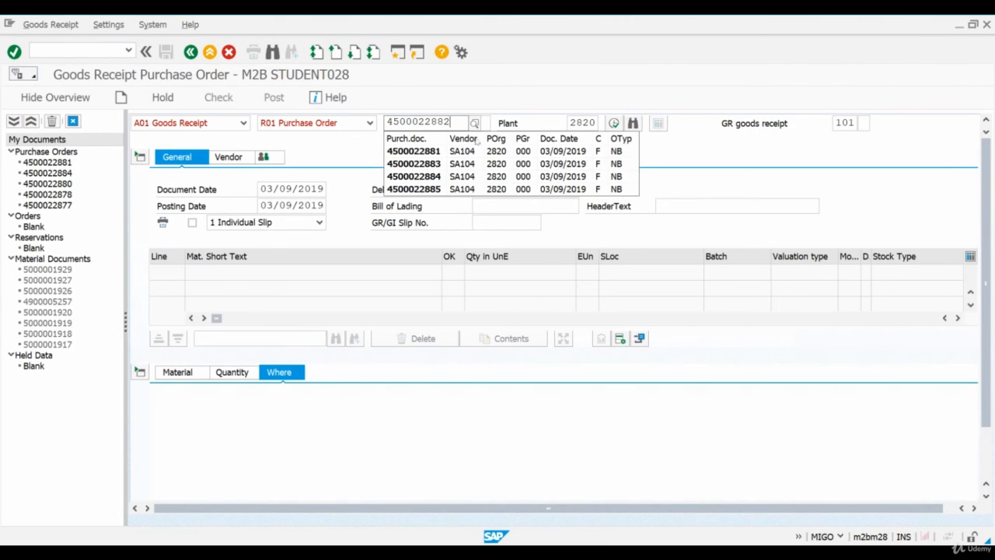
pyautogui.click(524, 123)
pyautogui.click(614, 122)
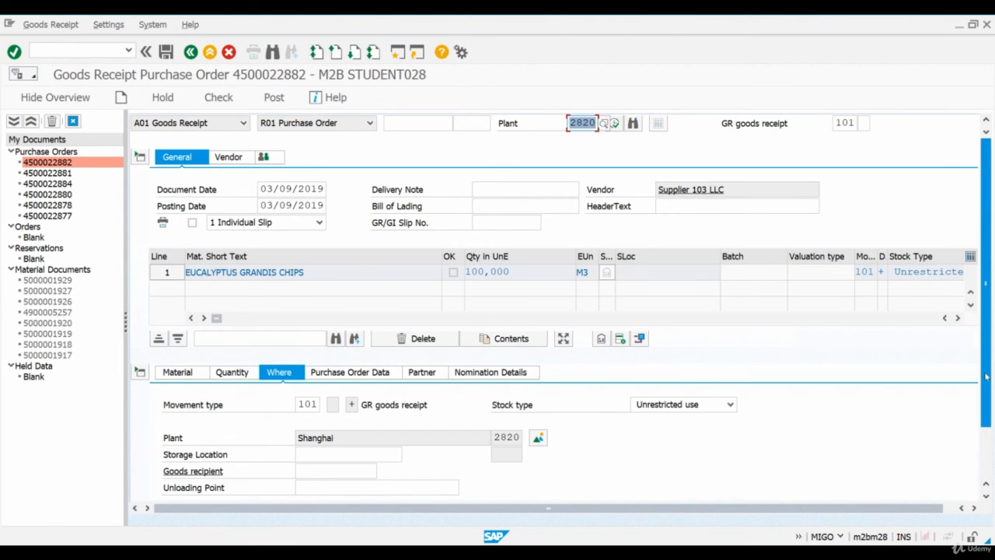
pyautogui.moveTo(985, 376); pyautogui.dragTo(985, 405)
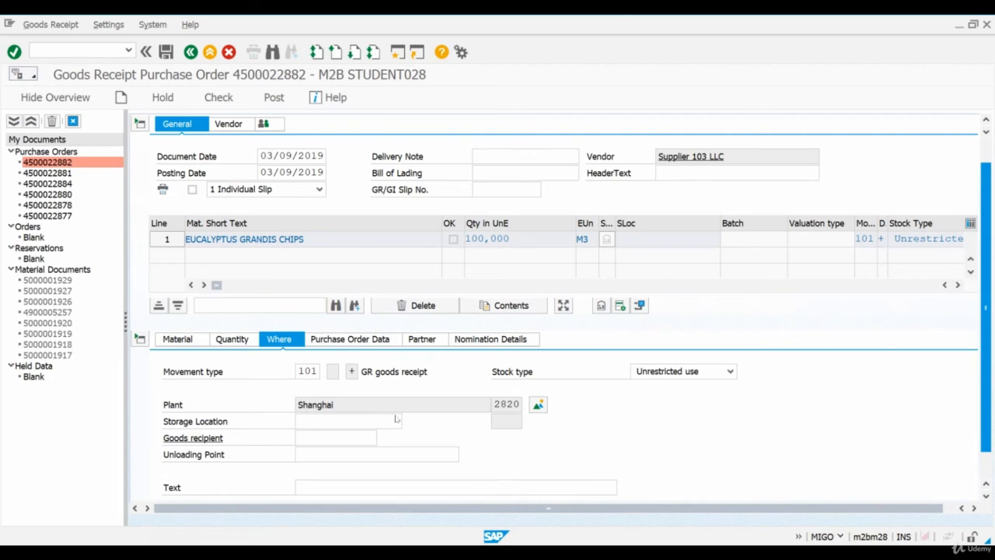
# Assign storage location 0001 to the EUCALYPTUS GRANDIS CHIPS item, mark the item as OK and post the goods receipt
pyautogui.click(349, 420)
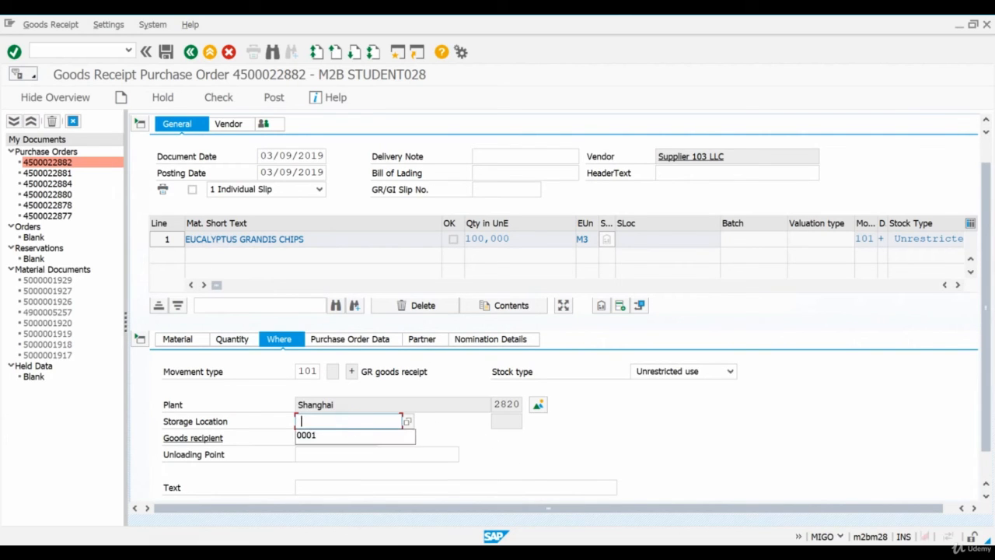
pyautogui.click(340, 436)
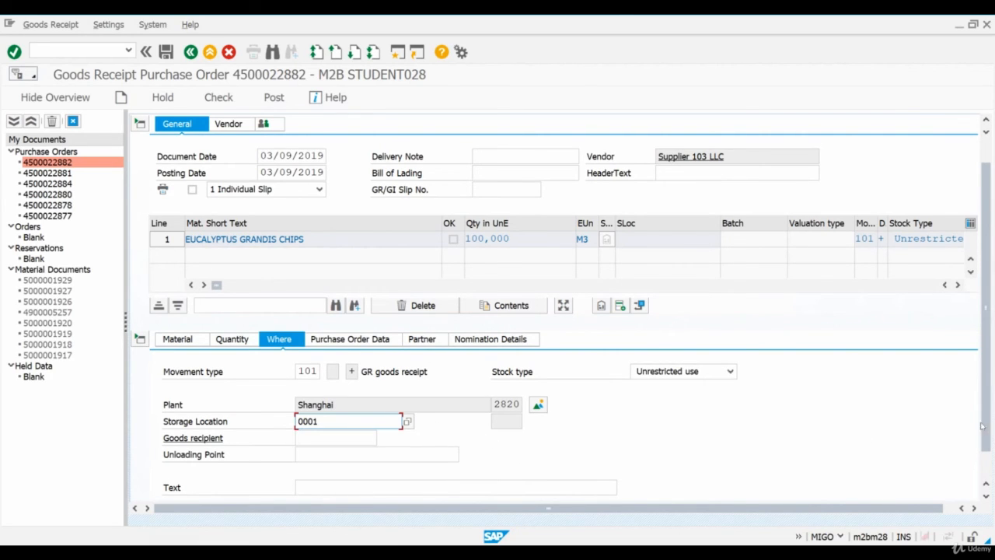
pyautogui.moveTo(981, 422); pyautogui.dragTo(986, 461)
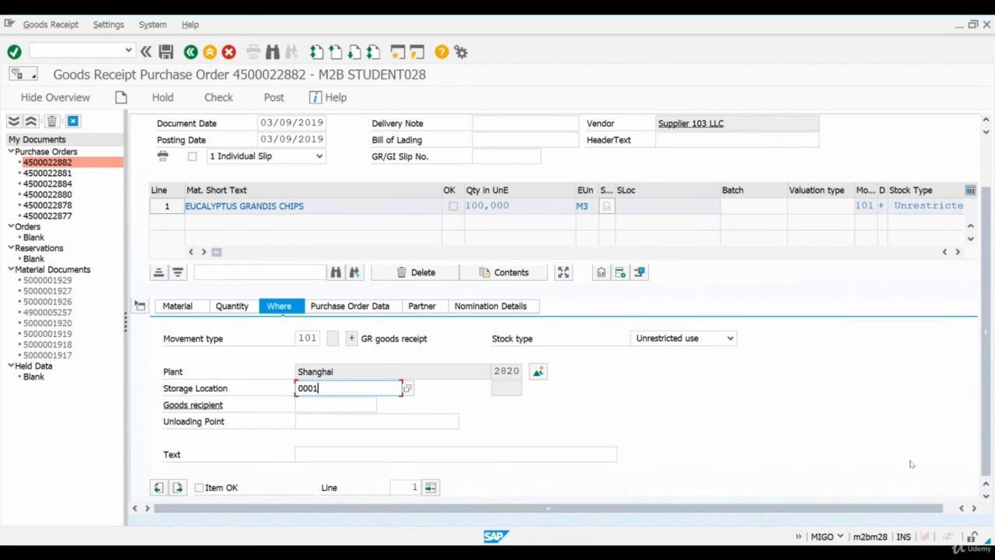
pyautogui.click(199, 487)
pyautogui.click(199, 487)
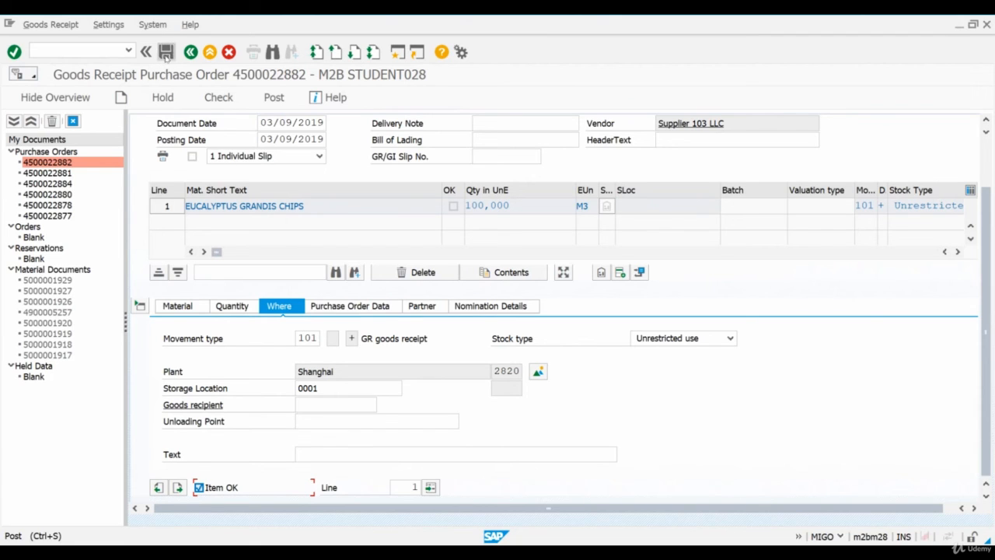
pyautogui.click(165, 53)
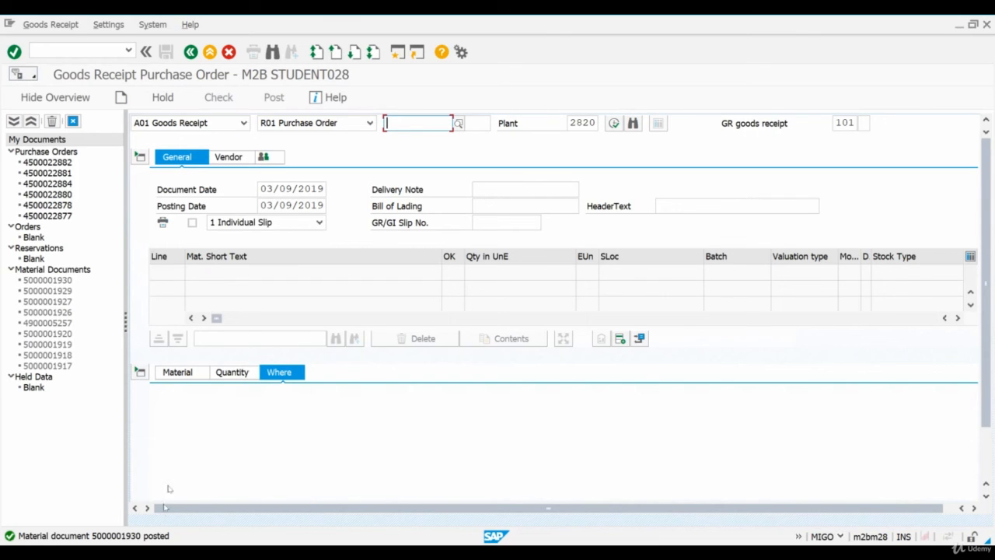
# Run transaction MM03 and call up the material master of RAW002 for display
pyautogui.click(58, 49)
pyautogui.write('/n')
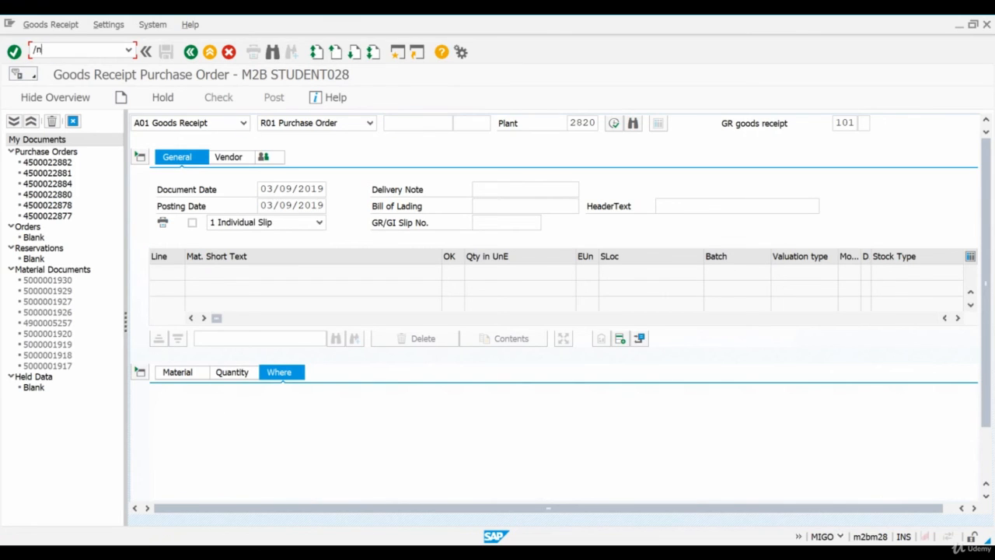
pyautogui.write('mm03')
pyautogui.press('Return')
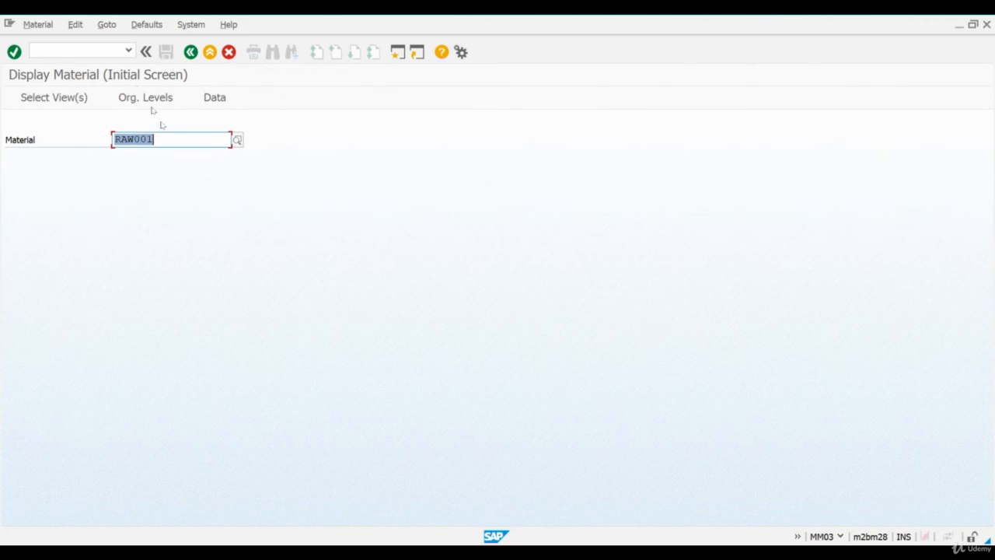
pyautogui.click(186, 138)
pyautogui.press('BackSpace')
pyautogui.write('2')
pyautogui.press('Return')
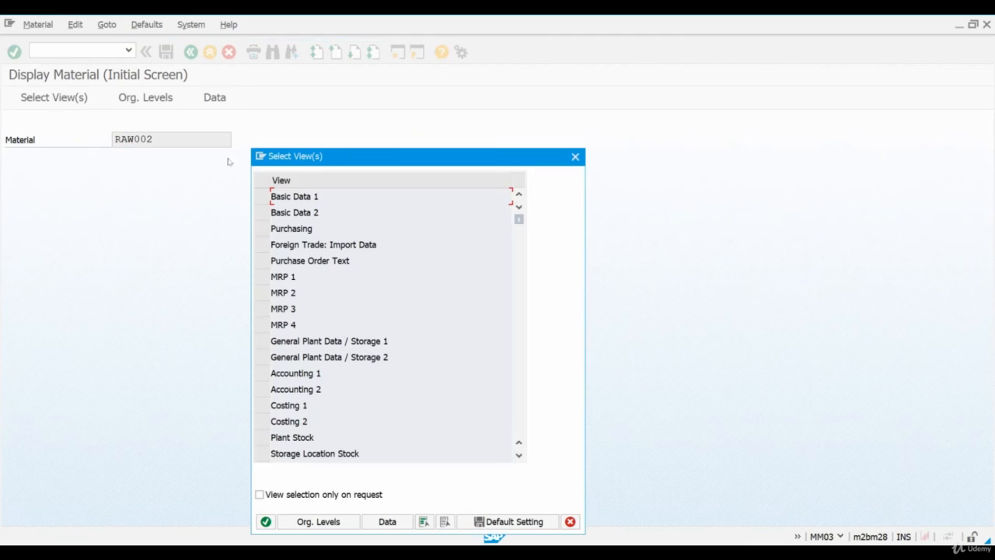
# Open the Accounting 1 view for plant 2820 and examine the stock, standard price and inventory values
pyautogui.click(261, 374)
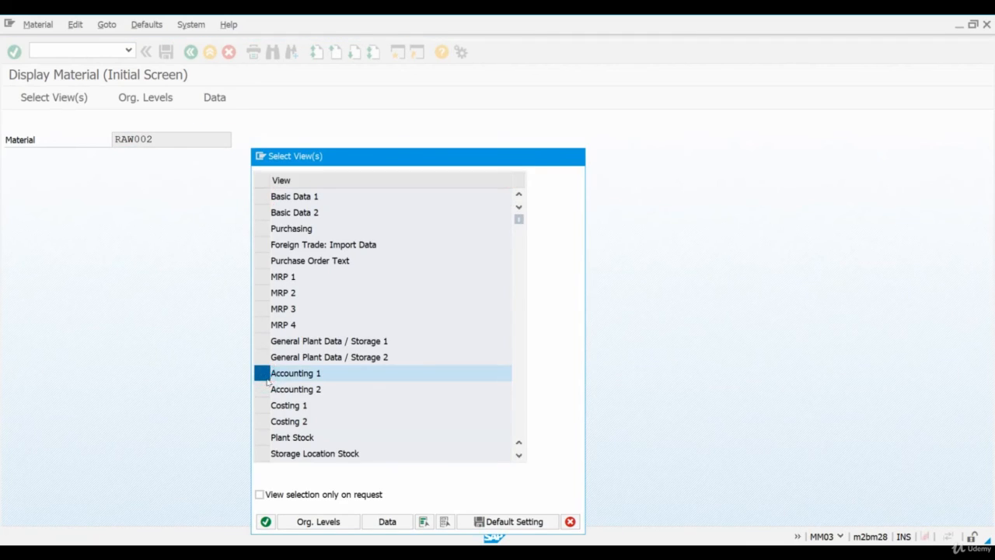
pyautogui.click(283, 178)
pyautogui.click(282, 193)
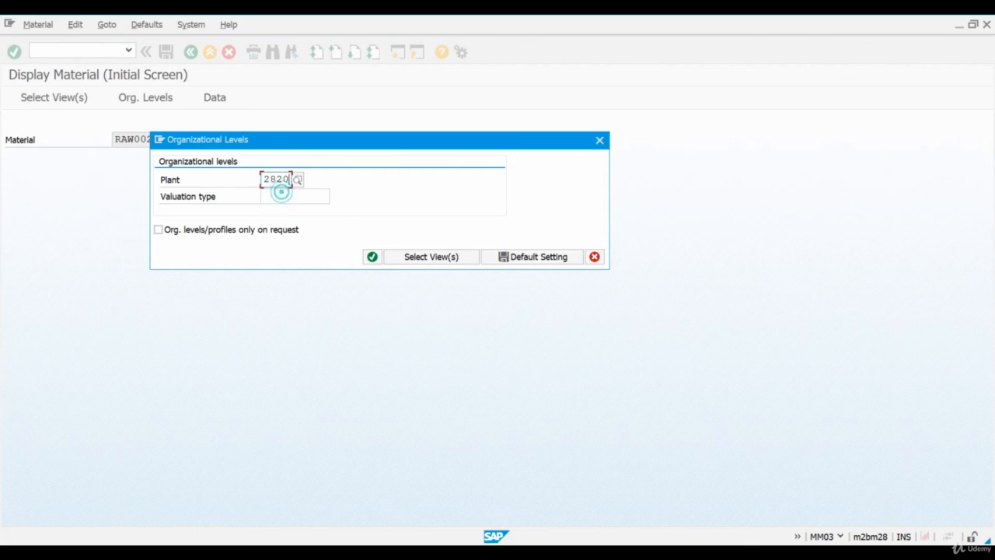
pyautogui.press('Return')
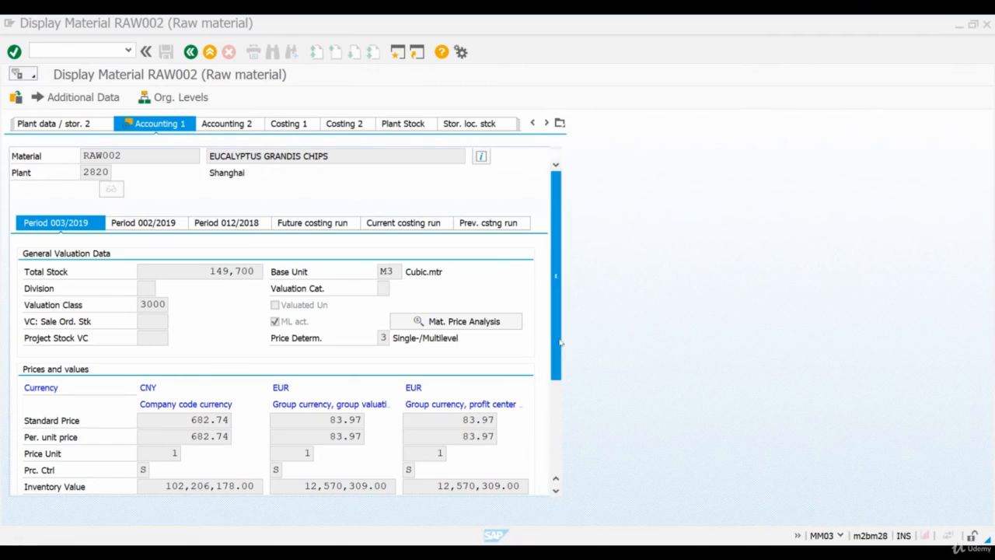
pyautogui.moveTo(560, 337); pyautogui.dragTo(554, 397)
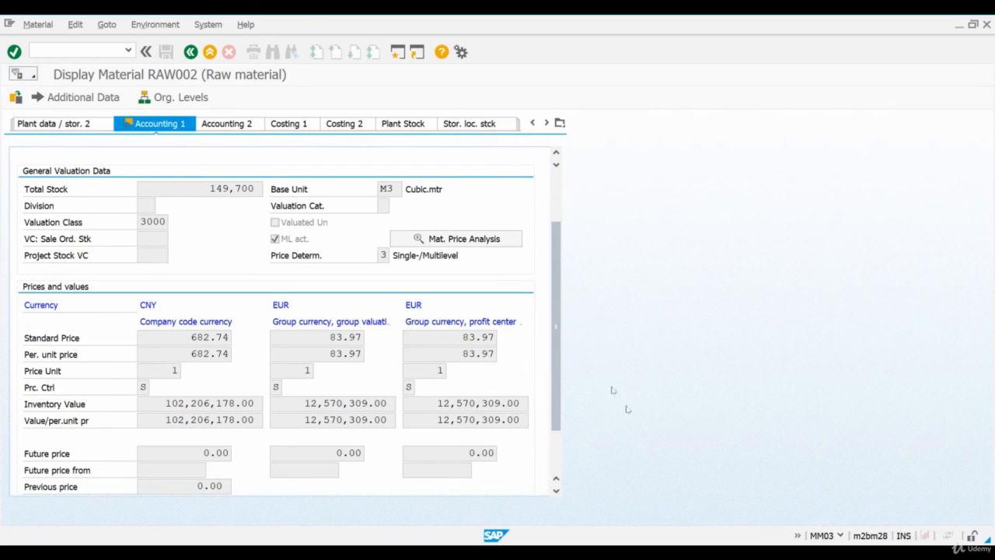
# Open the material price analysis for RAW002, check period 4 of 2019 and return to period 3
pyautogui.click(493, 242)
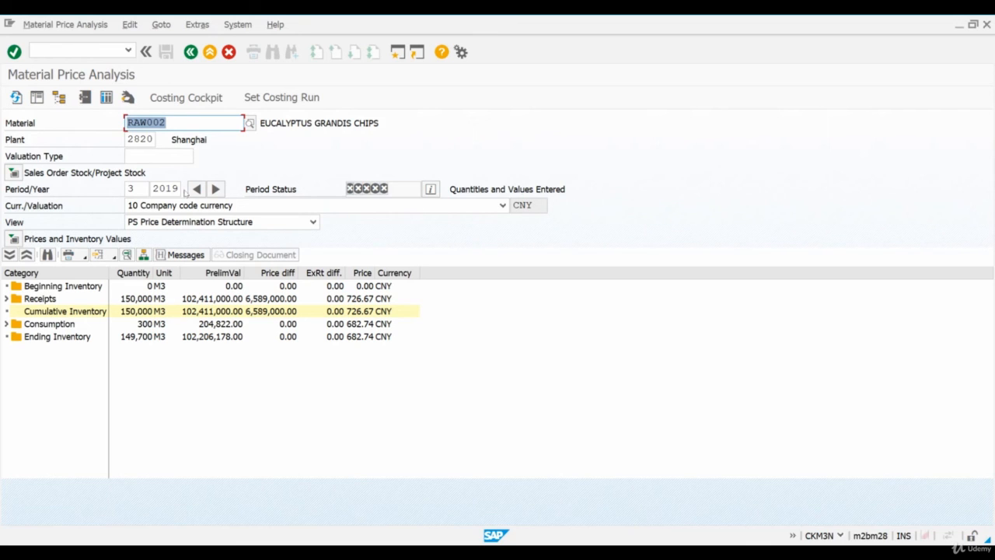
pyautogui.click(216, 190)
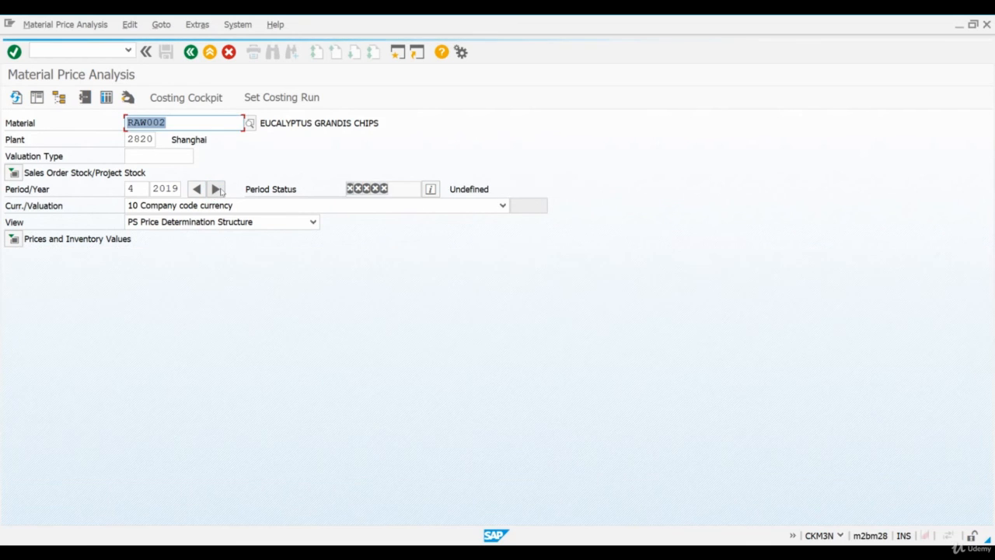
pyautogui.click(204, 190)
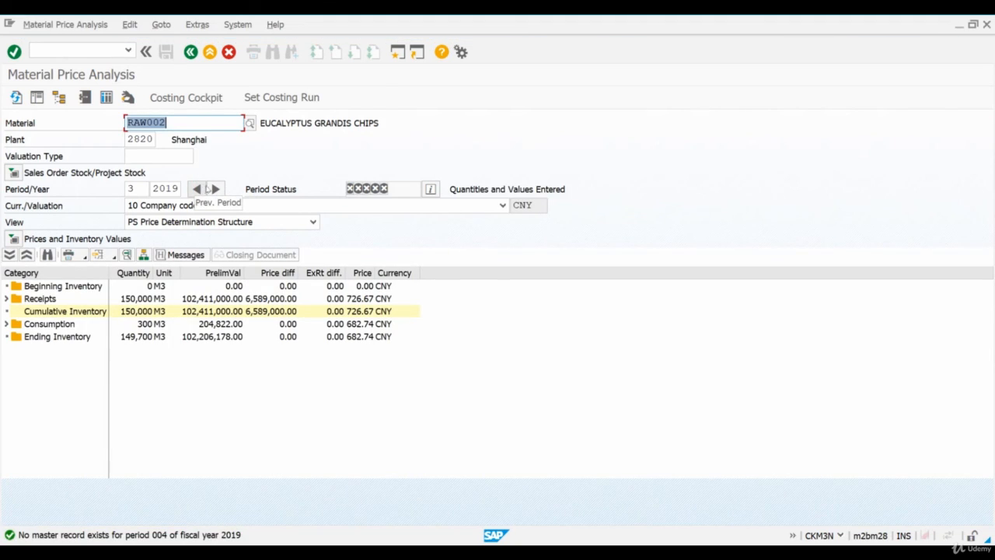
# Expand the Receipts category down to the purchase order documents and widen the Category column to show their full descriptions
pyautogui.click(14, 298)
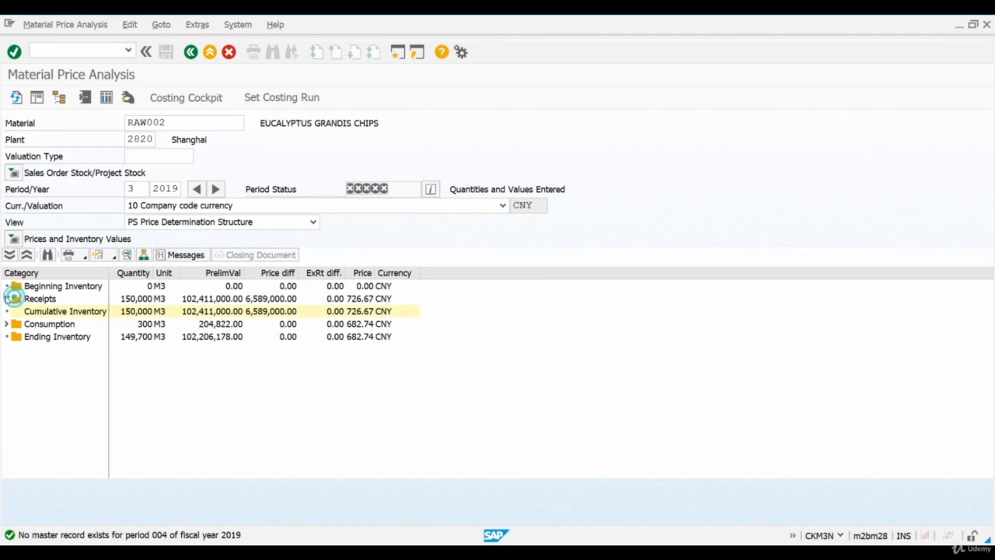
pyautogui.click(15, 311)
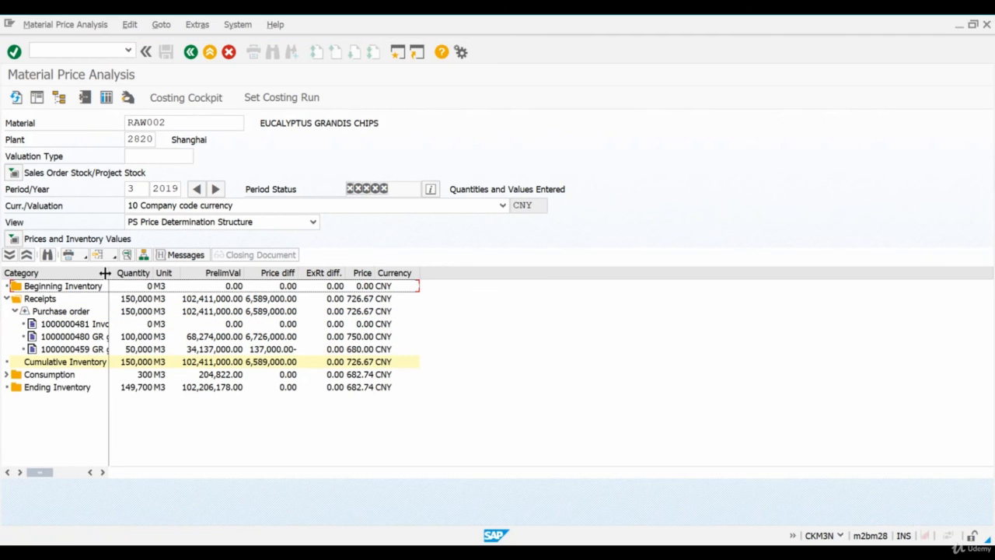
pyautogui.moveTo(109, 273); pyautogui.dragTo(229, 273)
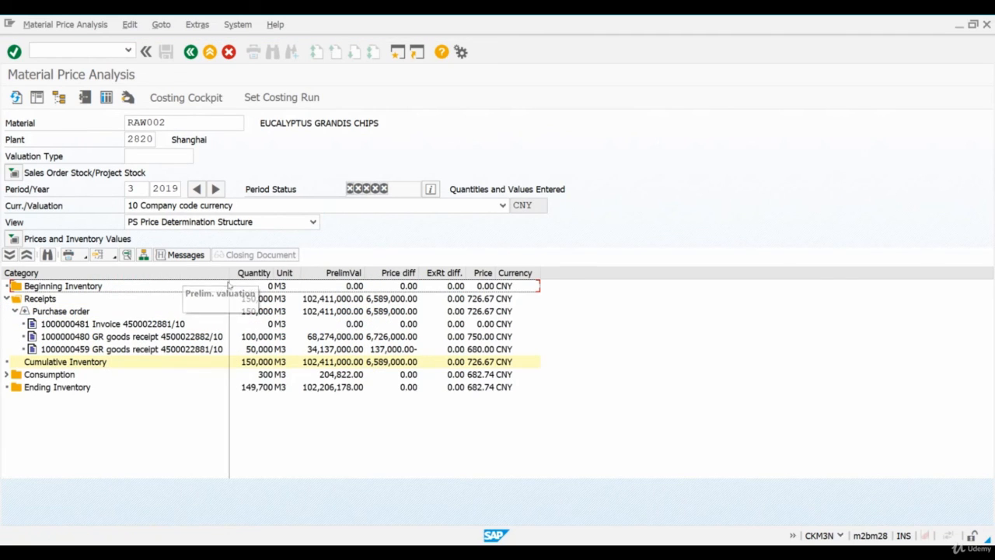
# Compare the prices and price differences of the two purchase order goods receipts
pyautogui.click(195, 349)
pyautogui.click(194, 336)
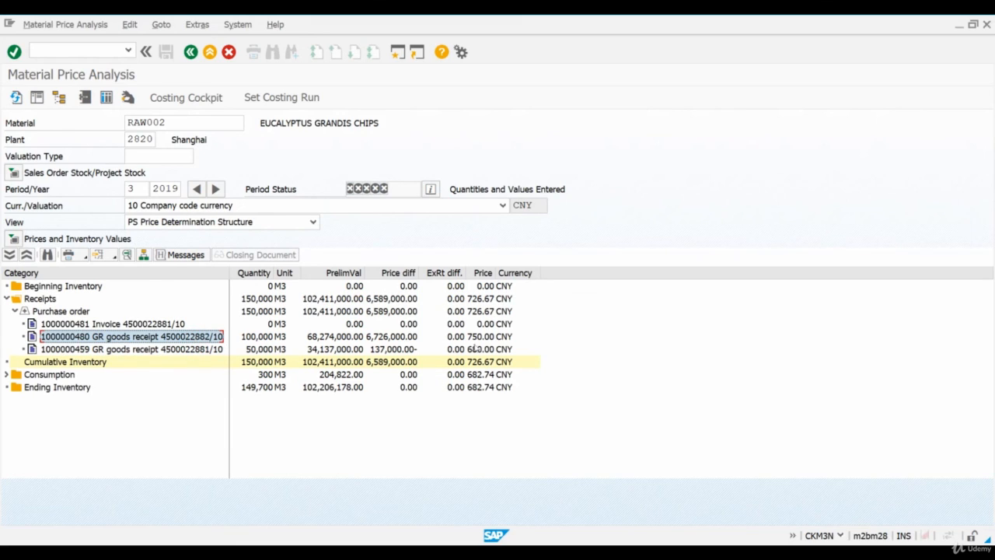
pyautogui.click(480, 349)
pyautogui.click(480, 337)
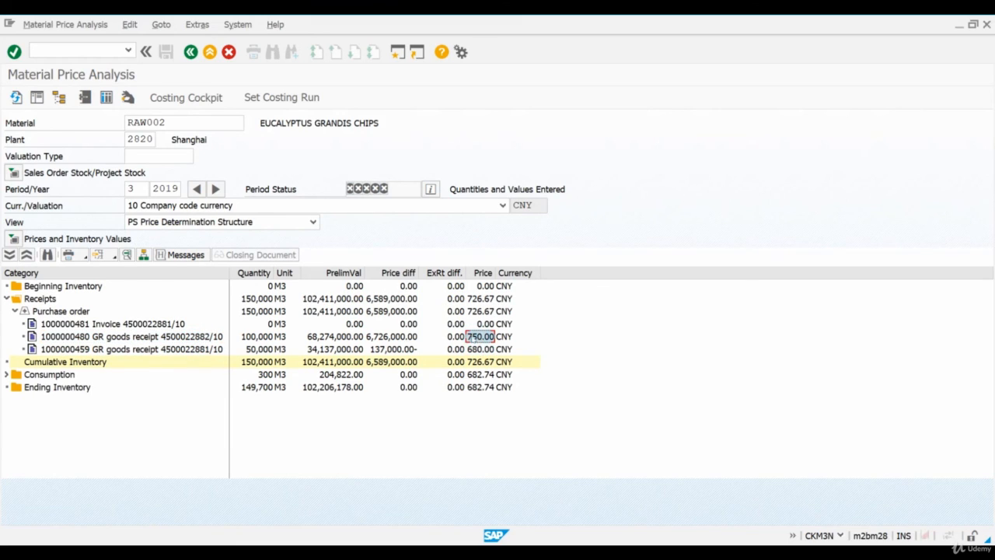
pyautogui.click(398, 349)
pyautogui.click(393, 336)
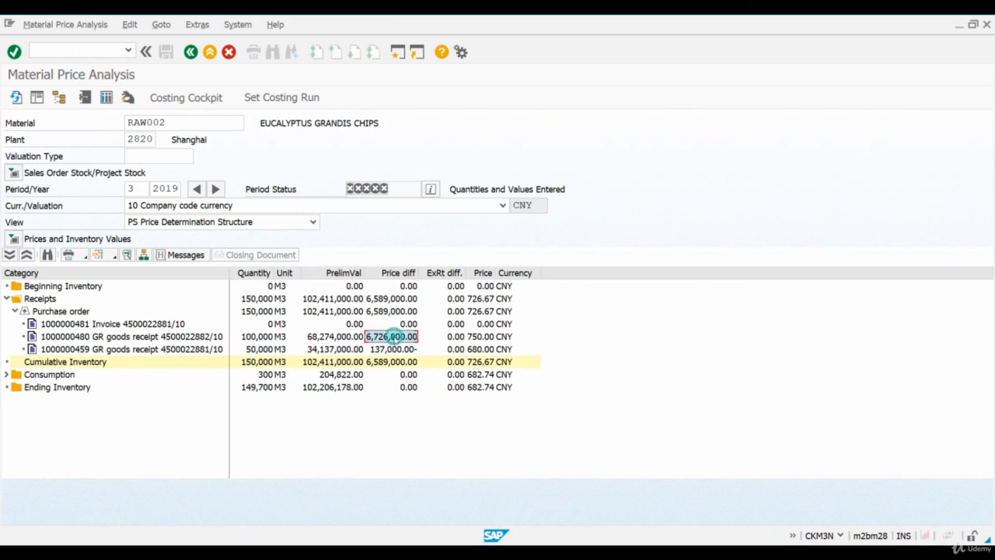
# Open the material ledger document of the 50,000 M3 receipt, examine the item's receipt details and return to the price analysis
pyautogui.doubleClick(188, 351)
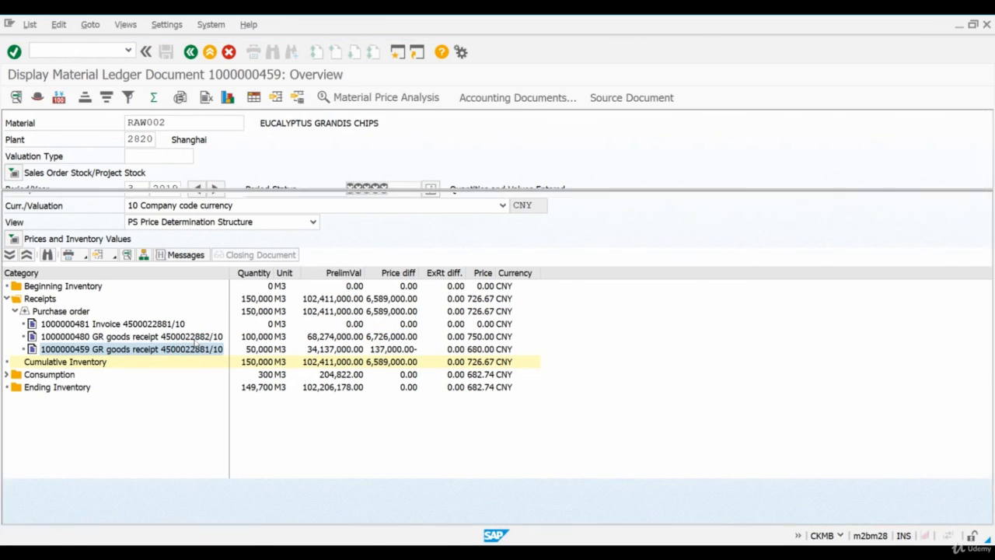
pyautogui.click(91, 214)
pyautogui.doubleClick(91, 214)
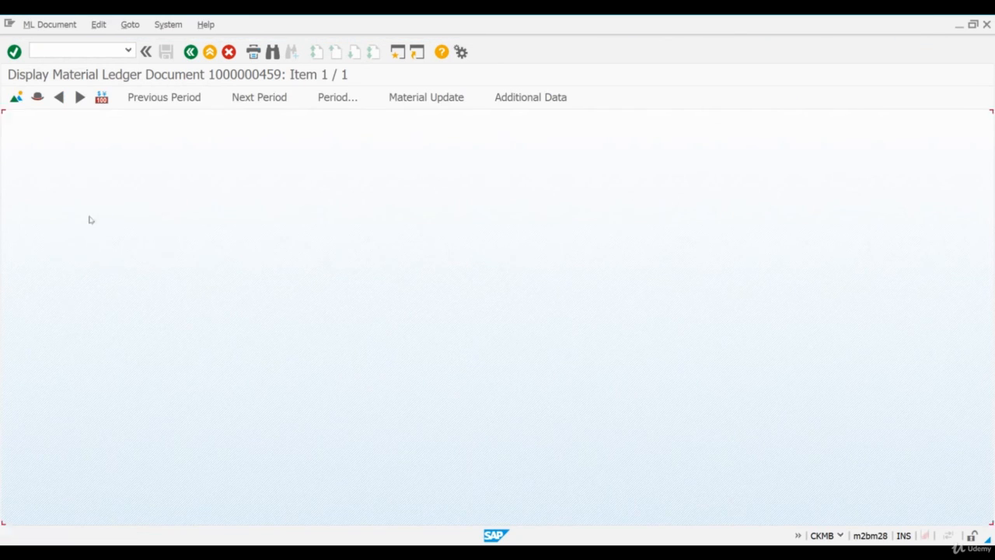
pyautogui.click(133, 223)
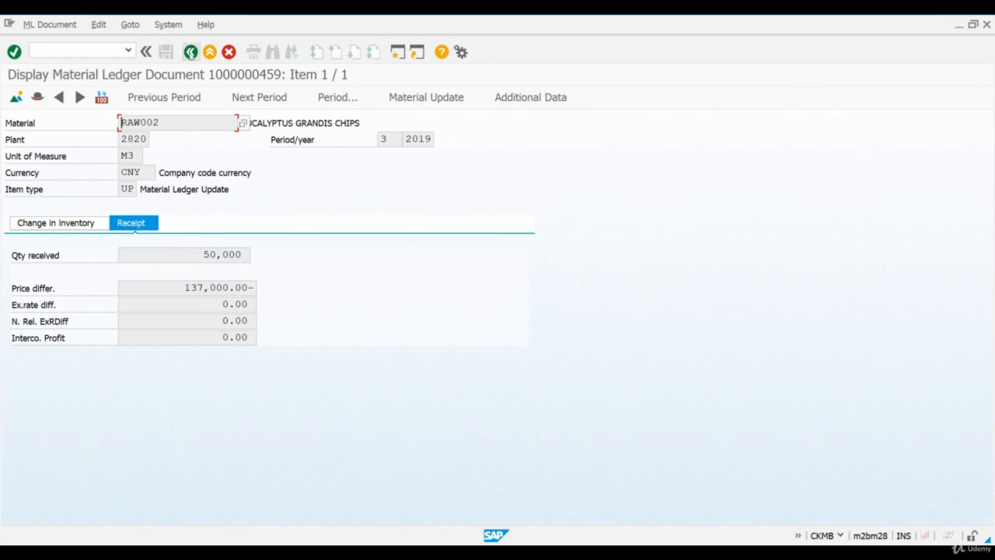
pyautogui.click(190, 52)
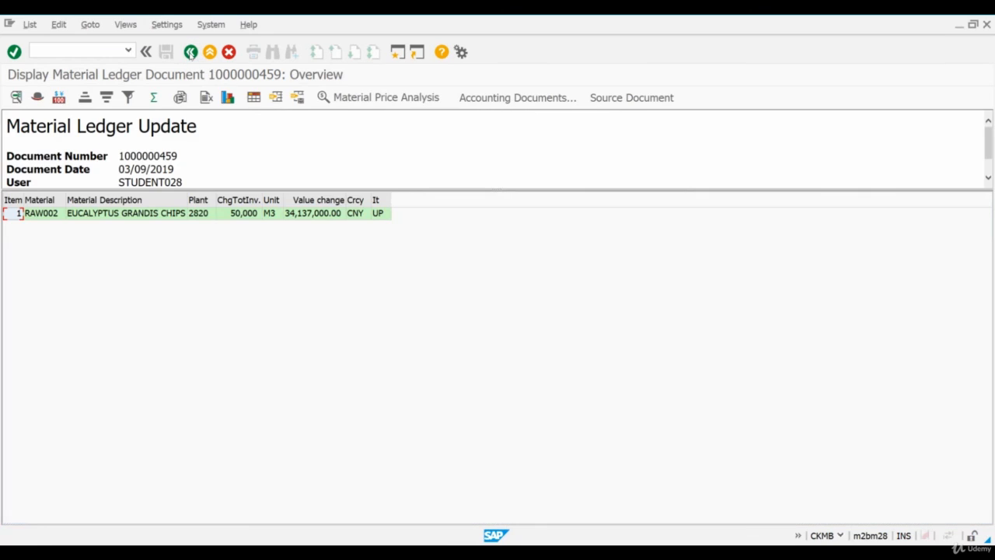
pyautogui.click(191, 52)
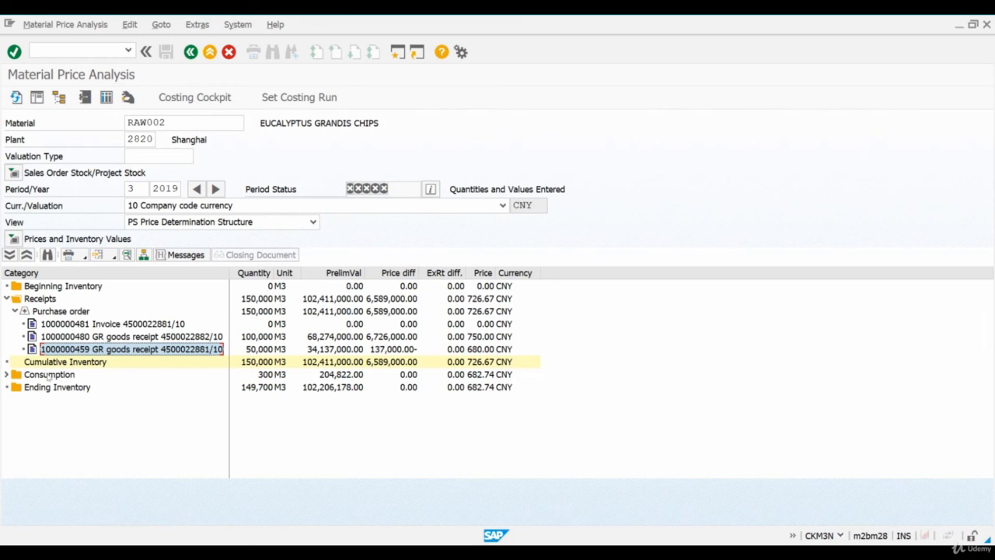
# Select the Consumption category in the price analysis to examine its quantity and value
pyautogui.click(48, 375)
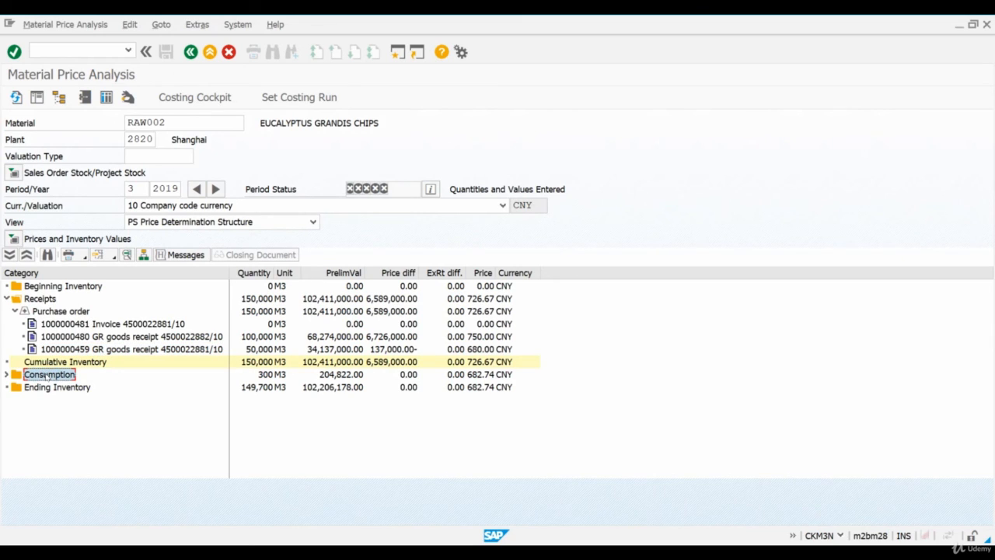